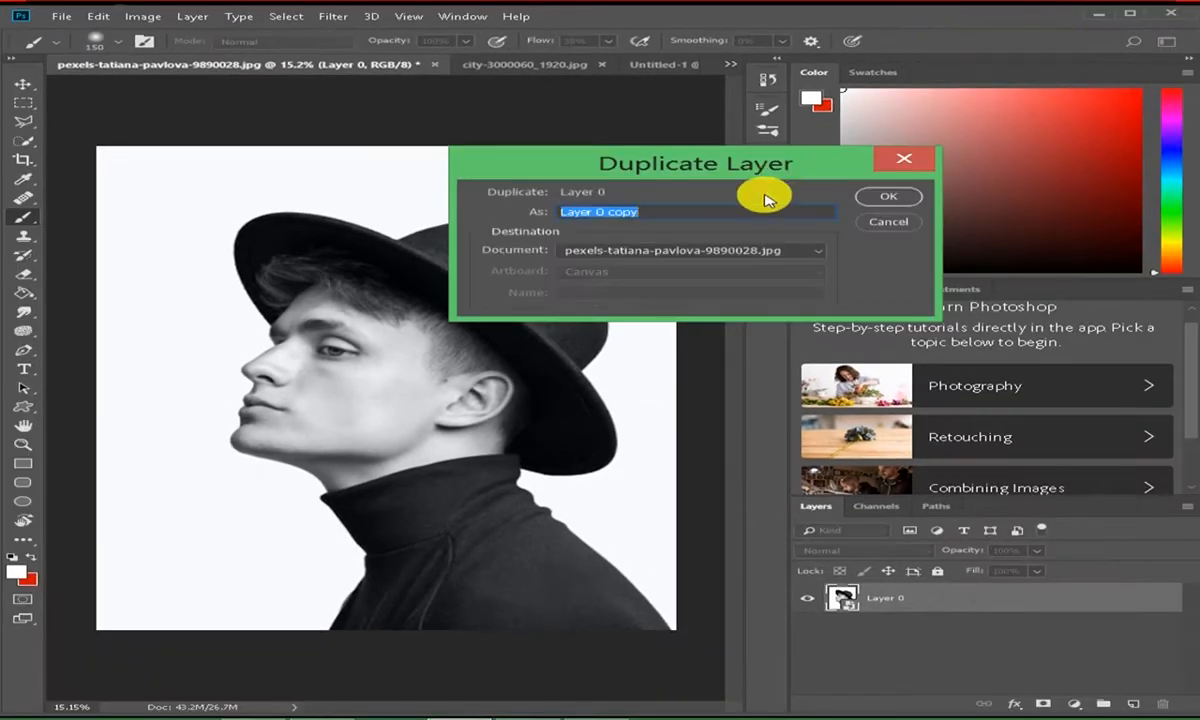
# - Duplicate the portrait layer into the Untitled-1 document and switch to that document
pyautogui.click(705, 252)
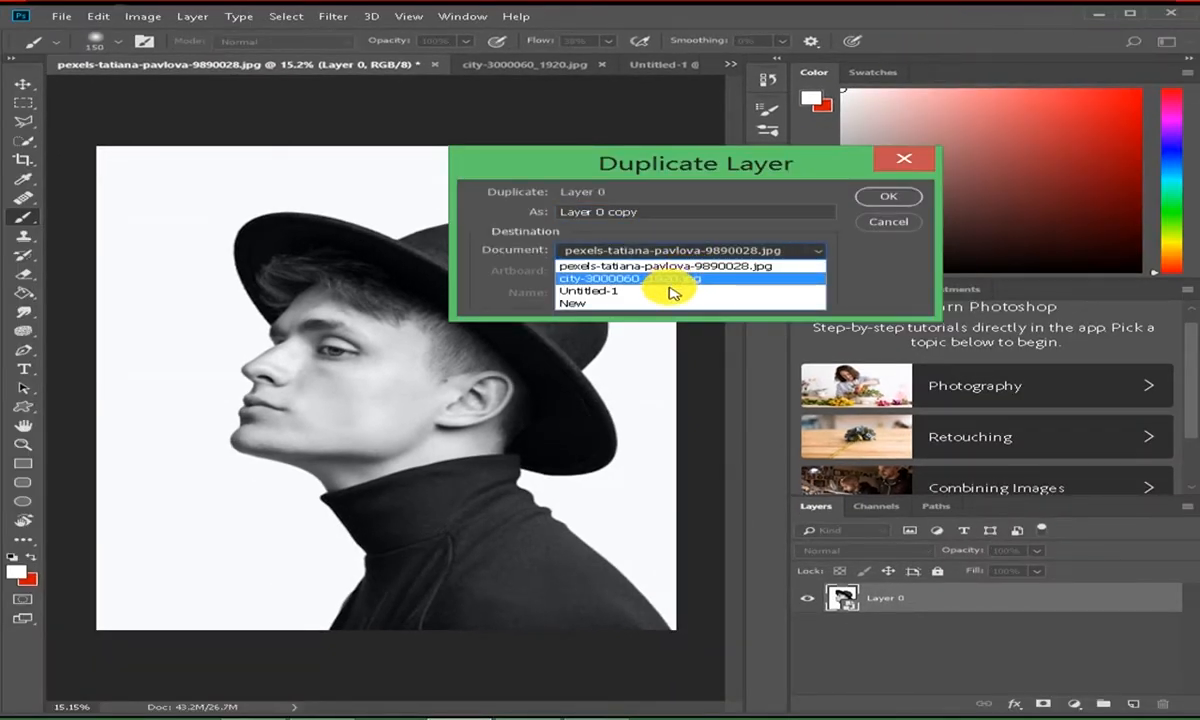
pyautogui.click(670, 291)
pyautogui.click(884, 201)
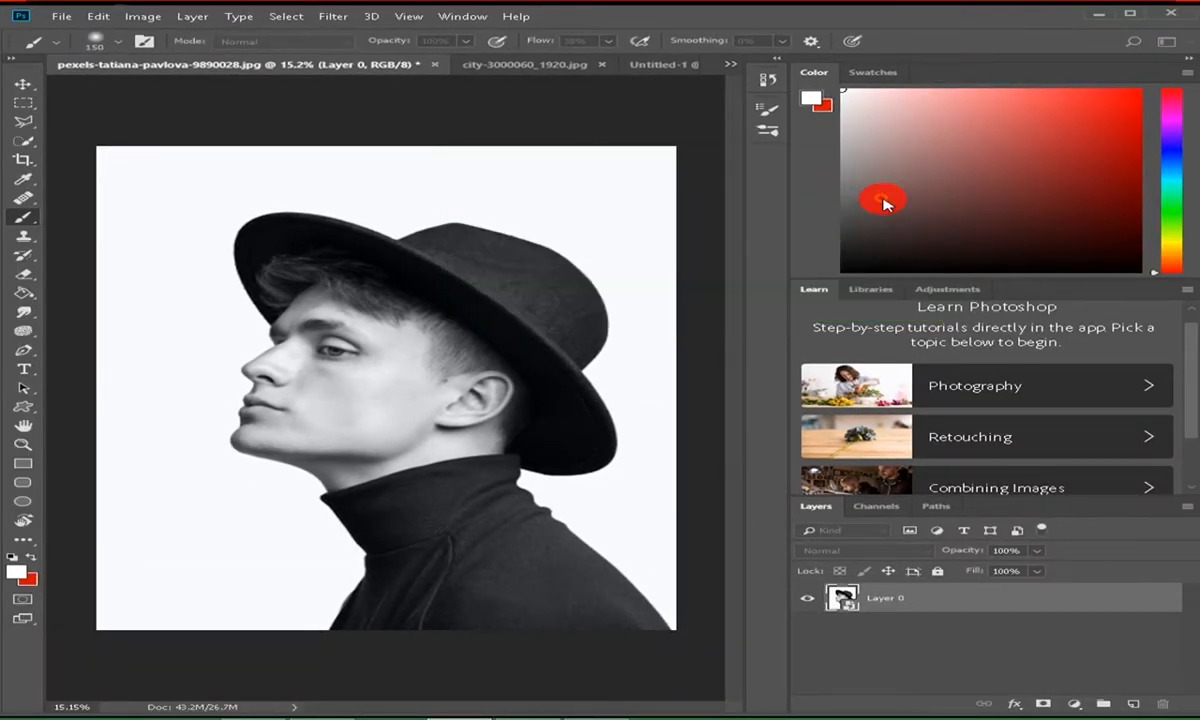
pyautogui.click(663, 65)
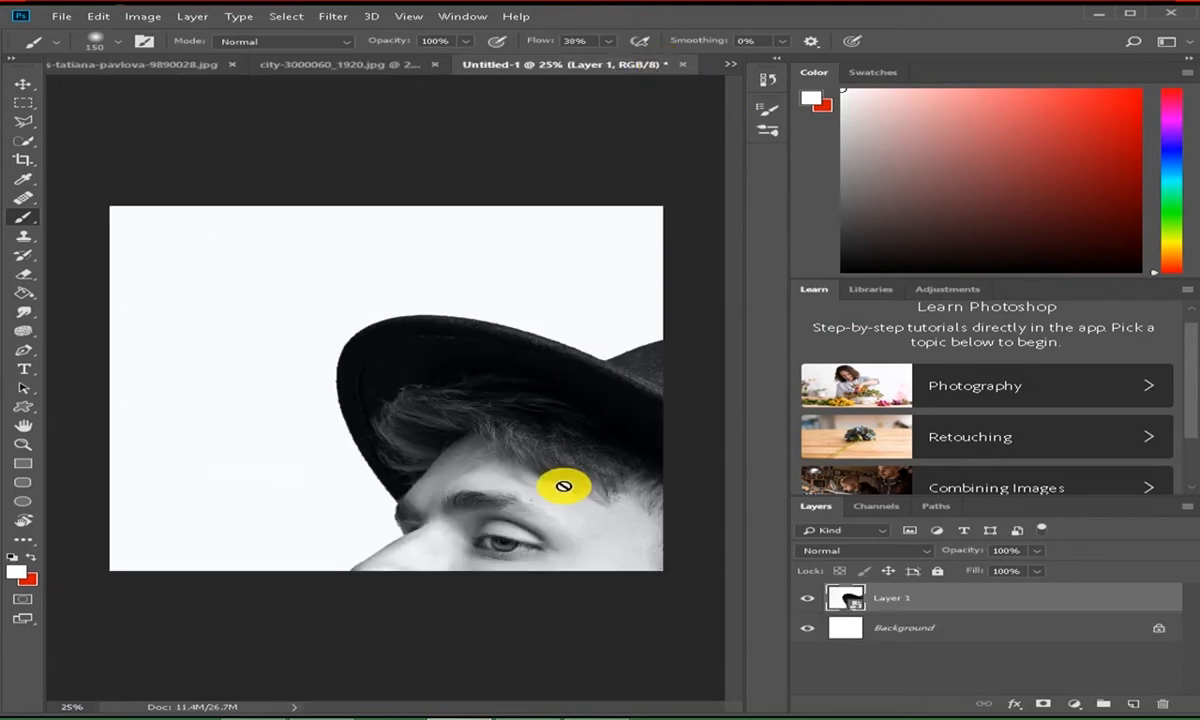
# - Scale the portrait layer to about 45% width and 50% height, aligned with the canvas's left and bottom edges
pyautogui.hotkey('ctrl', 't')
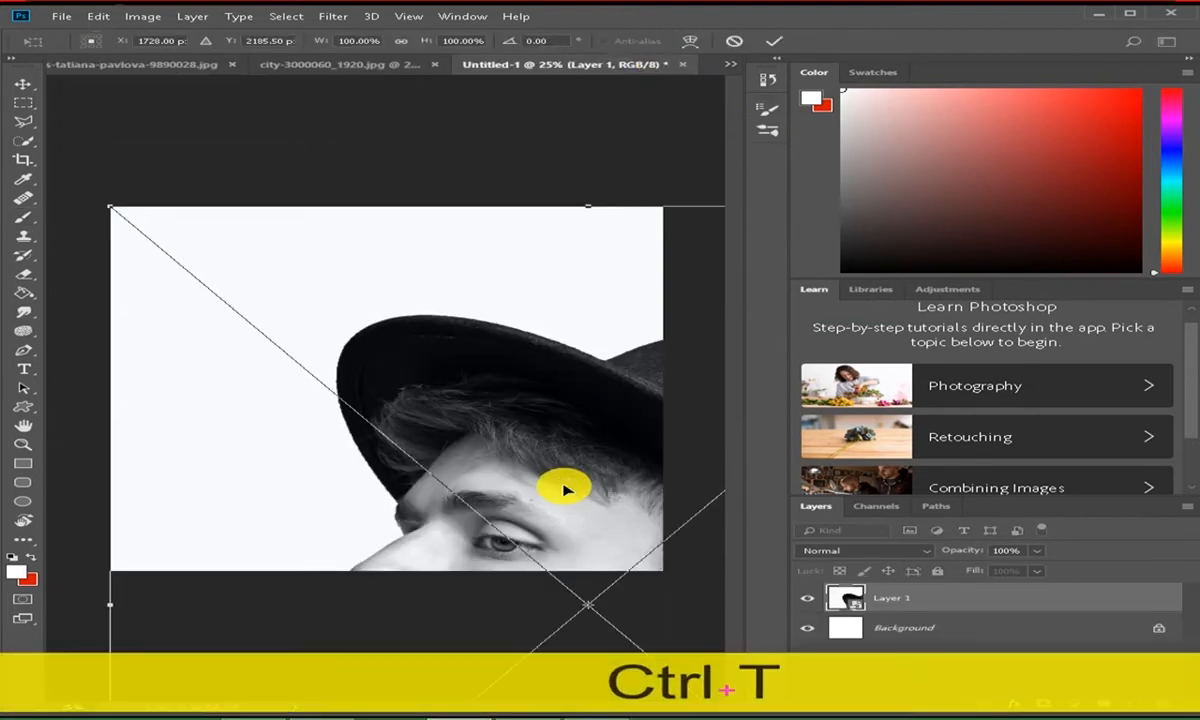
pyautogui.moveTo(116, 206); pyautogui.dragTo(332, 287)
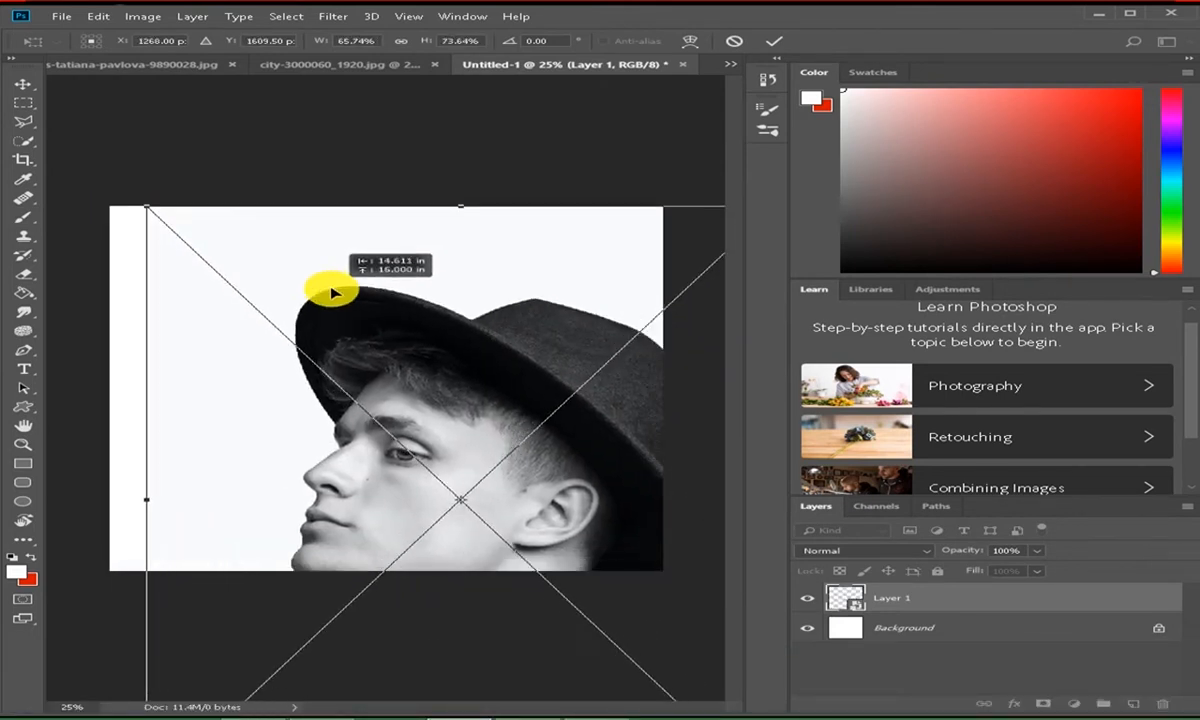
pyautogui.moveTo(148, 204); pyautogui.dragTo(415, 396)
pyautogui.moveTo(522, 429); pyautogui.dragTo(268, 241)
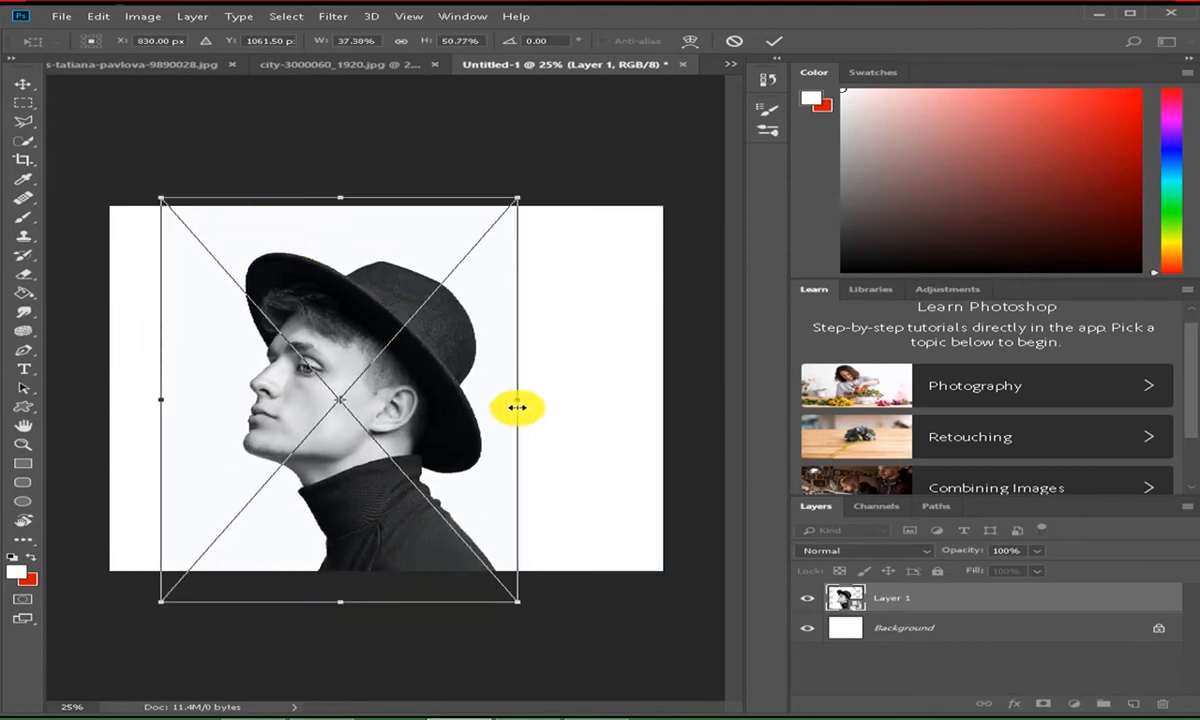
pyautogui.moveTo(159, 198); pyautogui.dragTo(110, 200)
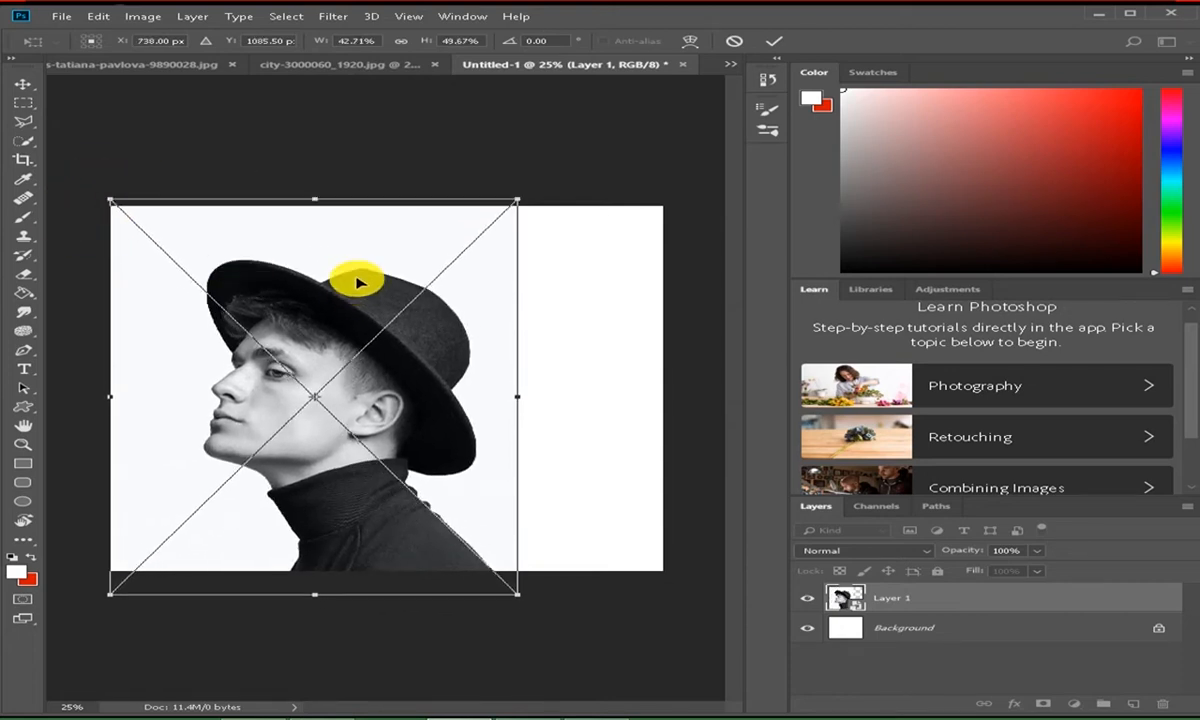
pyautogui.moveTo(360, 283); pyautogui.dragTo(367, 273)
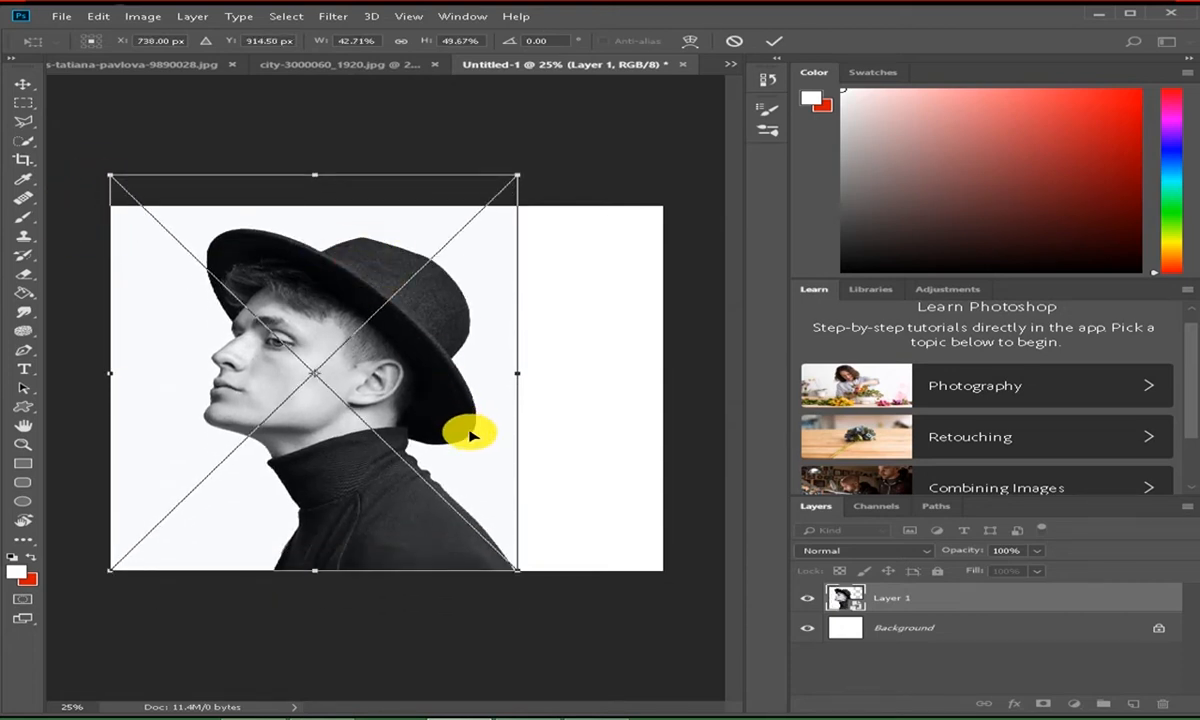
pyautogui.moveTo(517, 410); pyautogui.dragTo(544, 415)
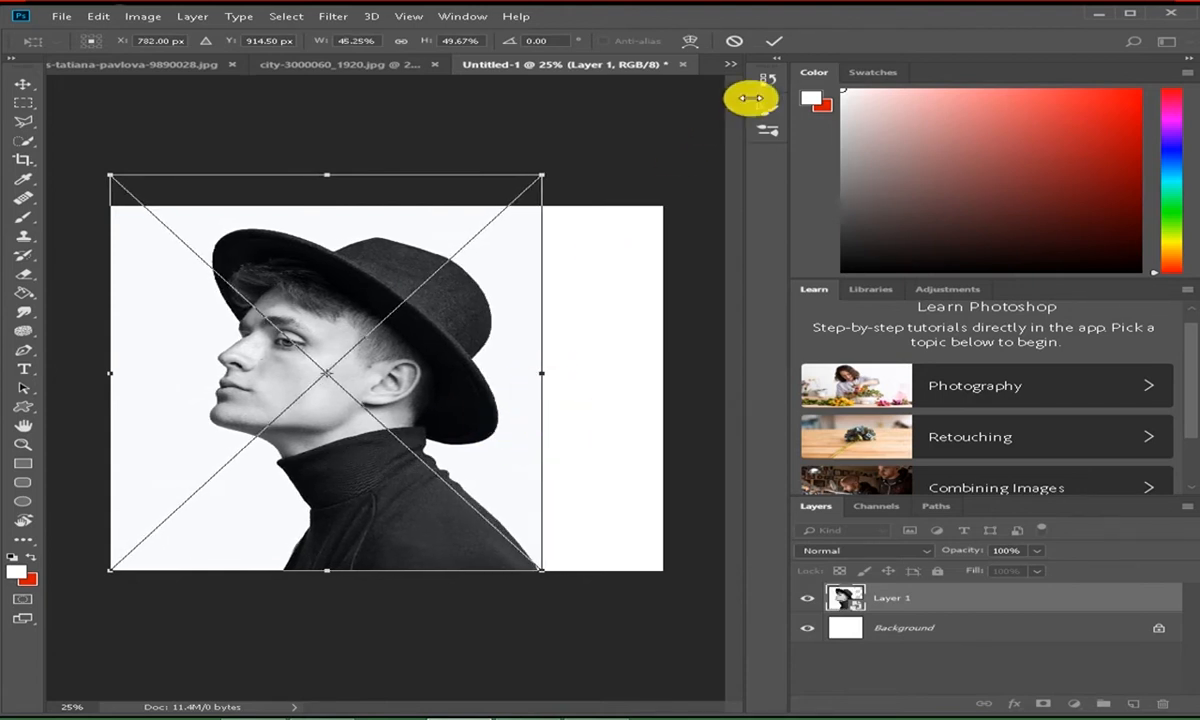
pyautogui.click(774, 41)
pyautogui.hotkey('ctrl', '+')
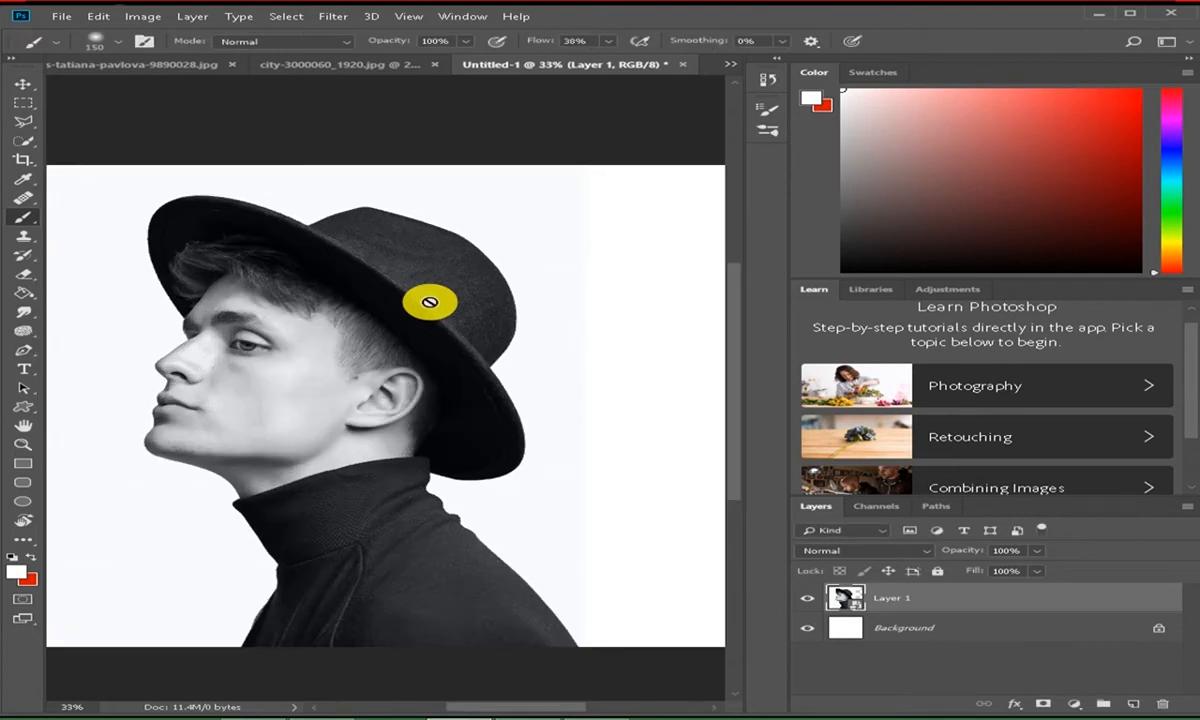
pyautogui.scroll(-1, 430, 302)
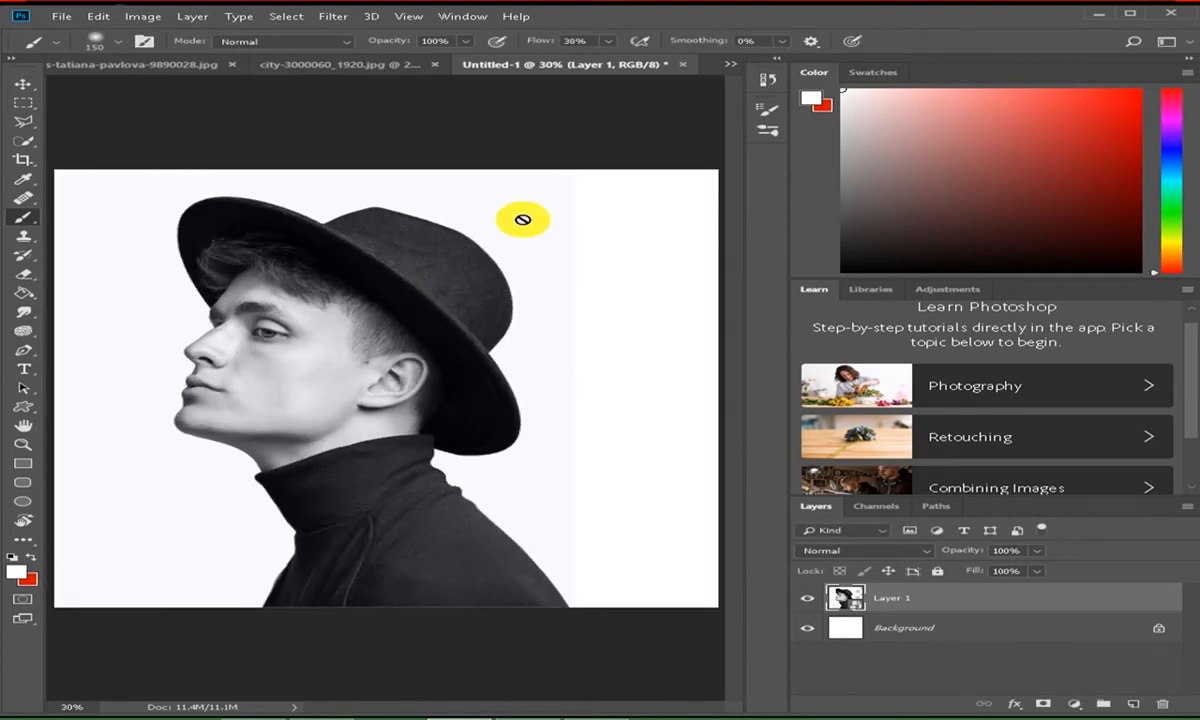
# - In the city-3000060_1920.jpg document, unlock the background layer and convert it to a smart object
pyautogui.click(292, 64)
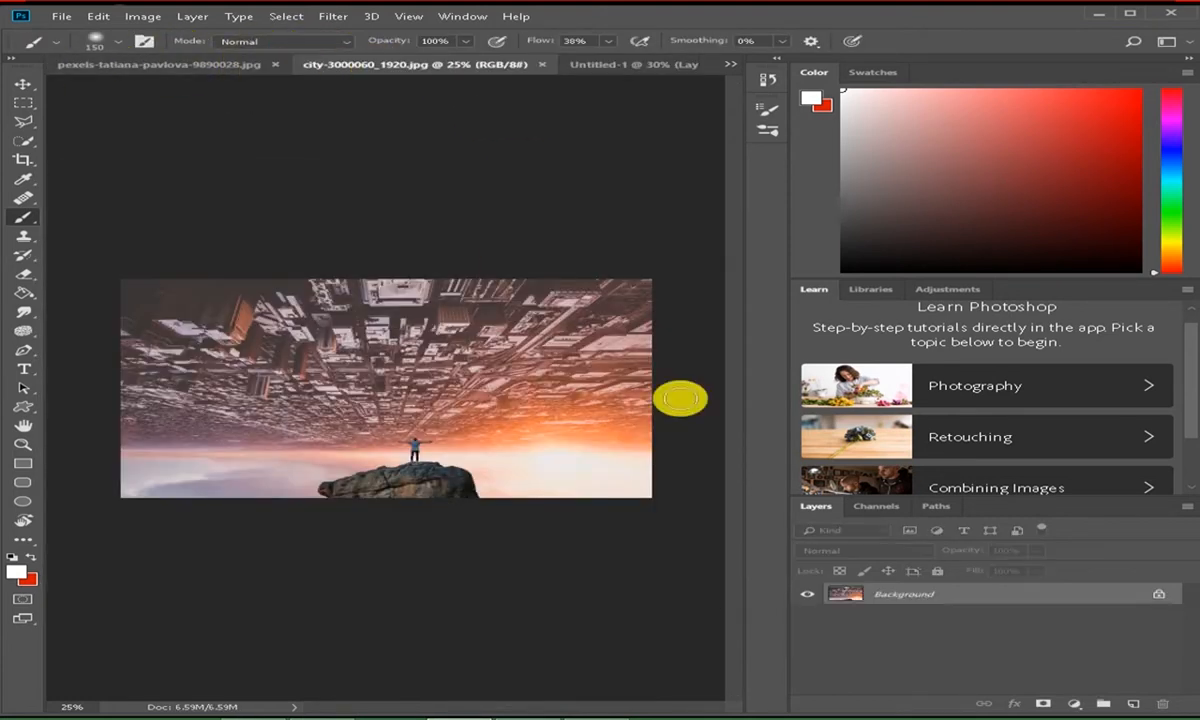
pyautogui.click(1155, 596)
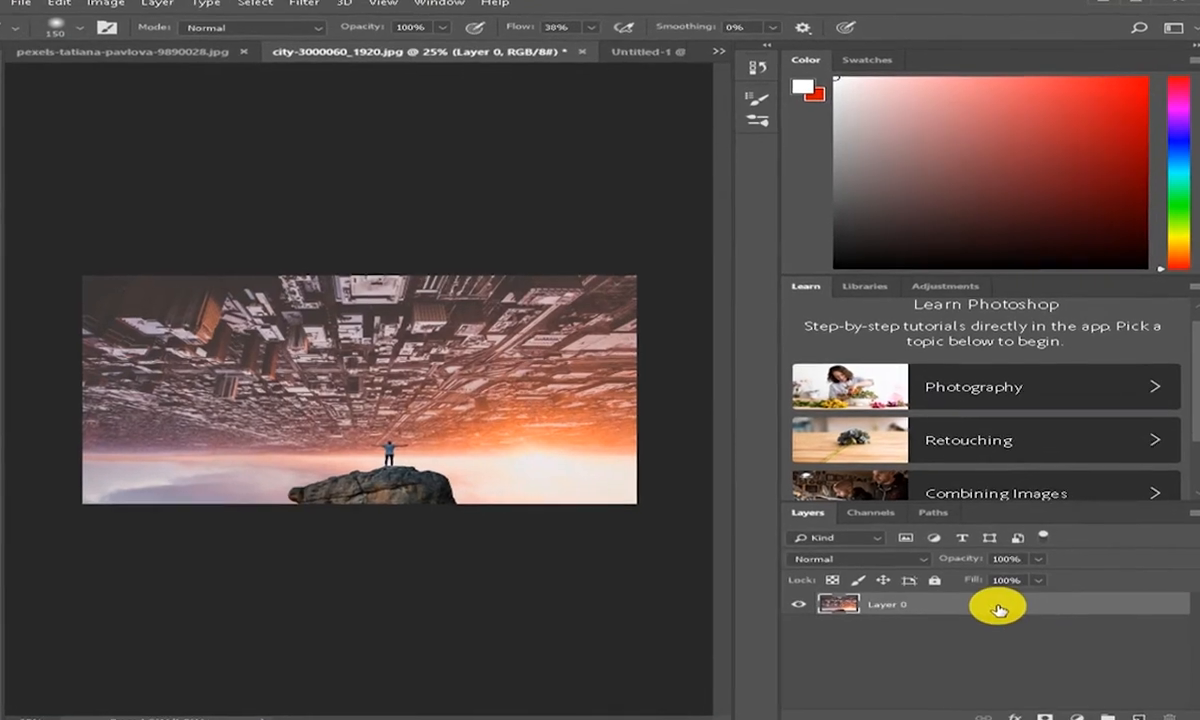
pyautogui.rightClick(1124, 598)
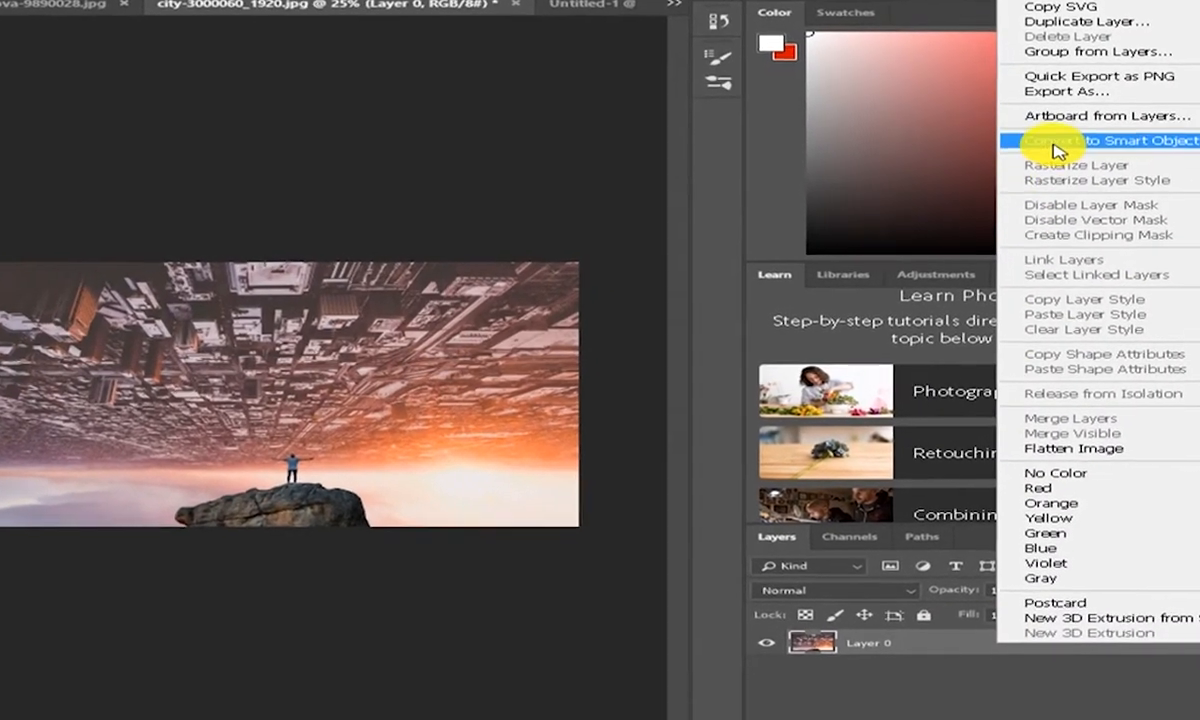
pyautogui.click(1060, 147)
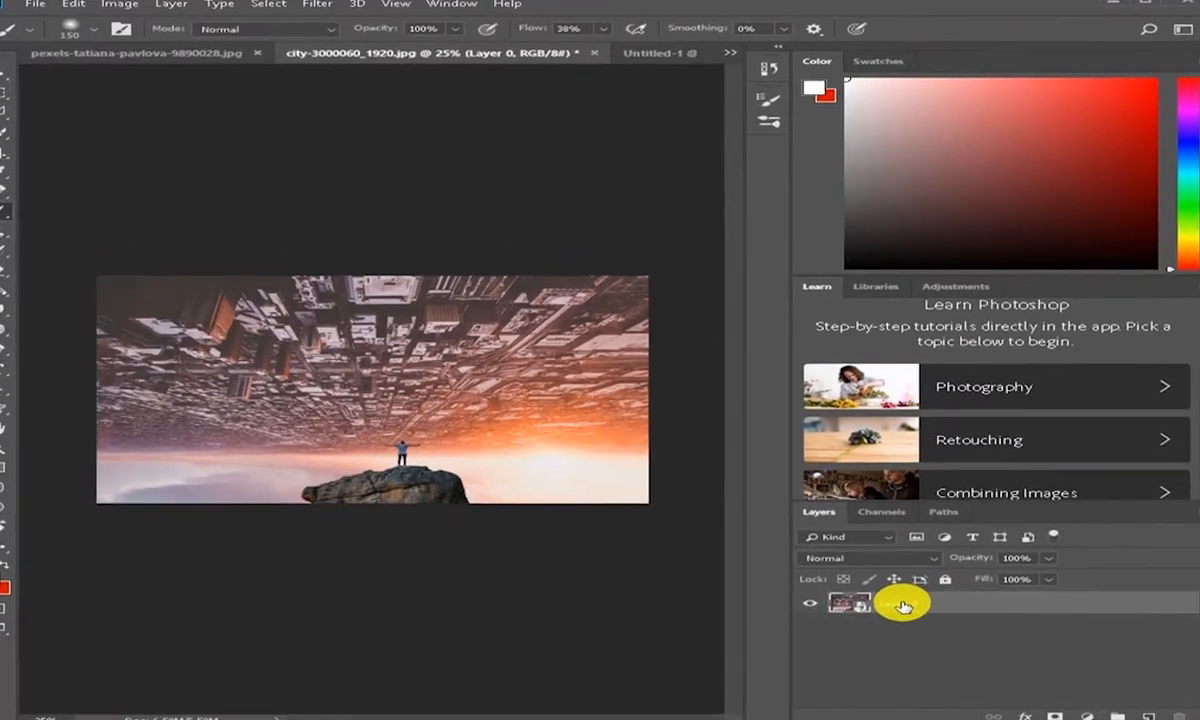
# - Duplicate the city layer into the Untitled-1 document and switch to that document
pyautogui.rightClick(903, 606)
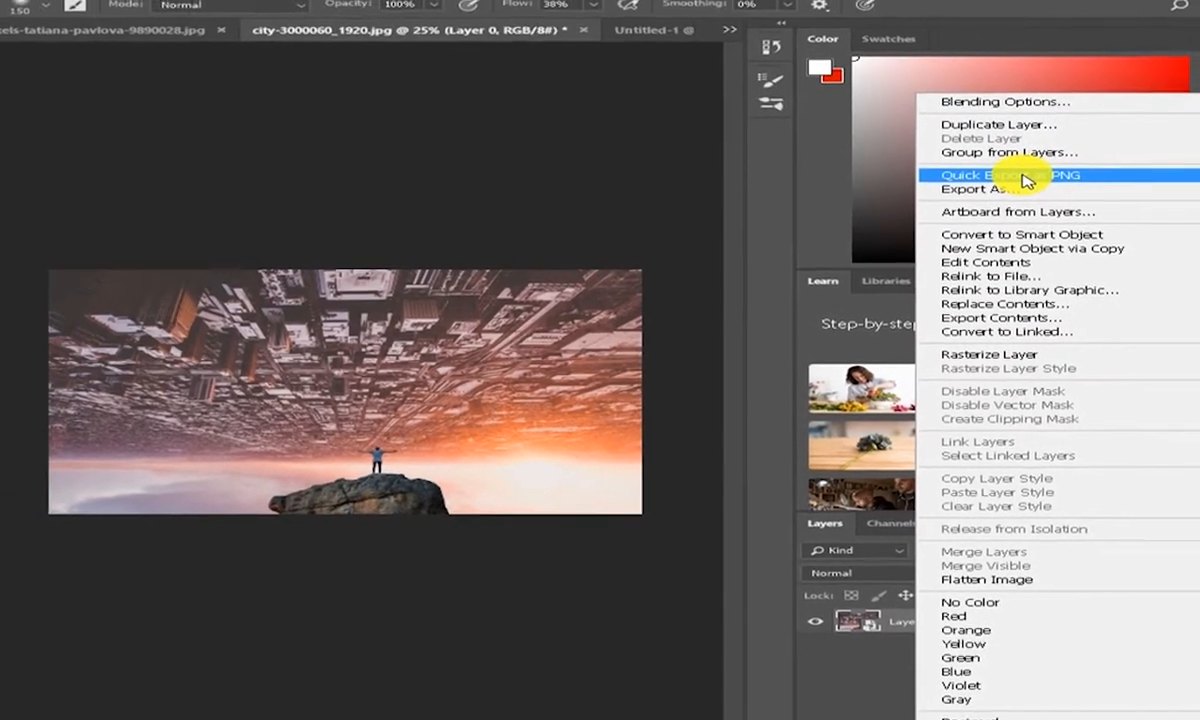
pyautogui.click(983, 125)
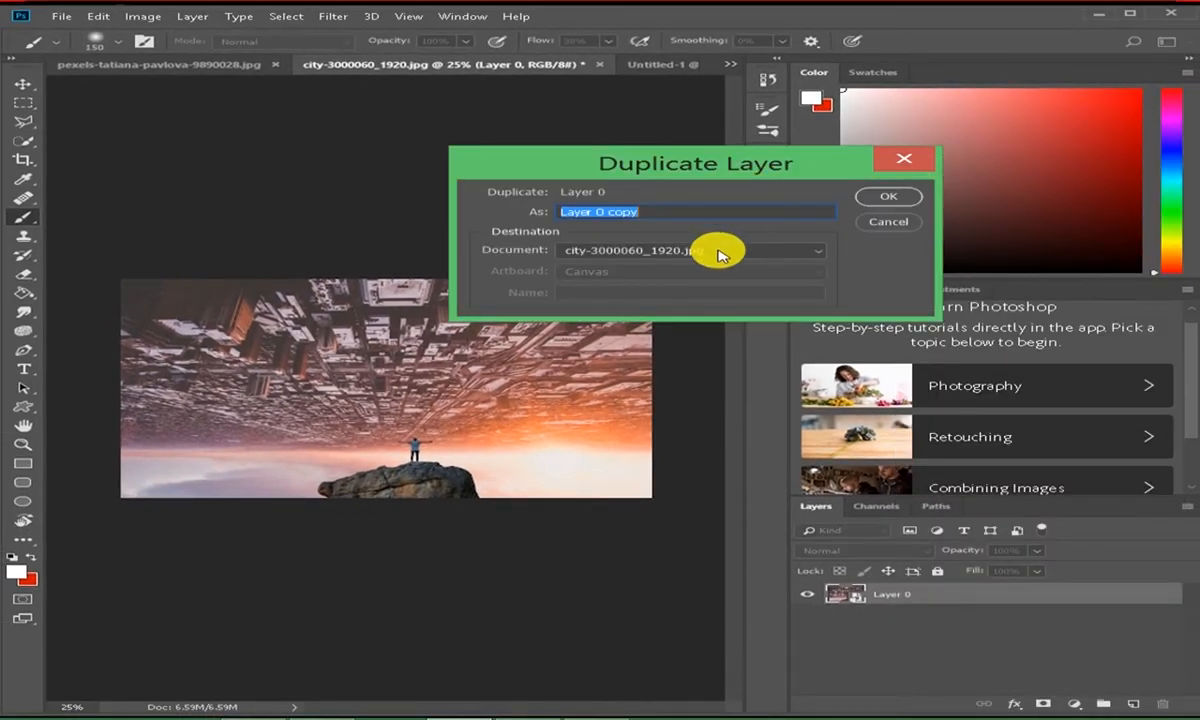
pyautogui.click(718, 255)
pyautogui.click(668, 294)
pyautogui.click(885, 196)
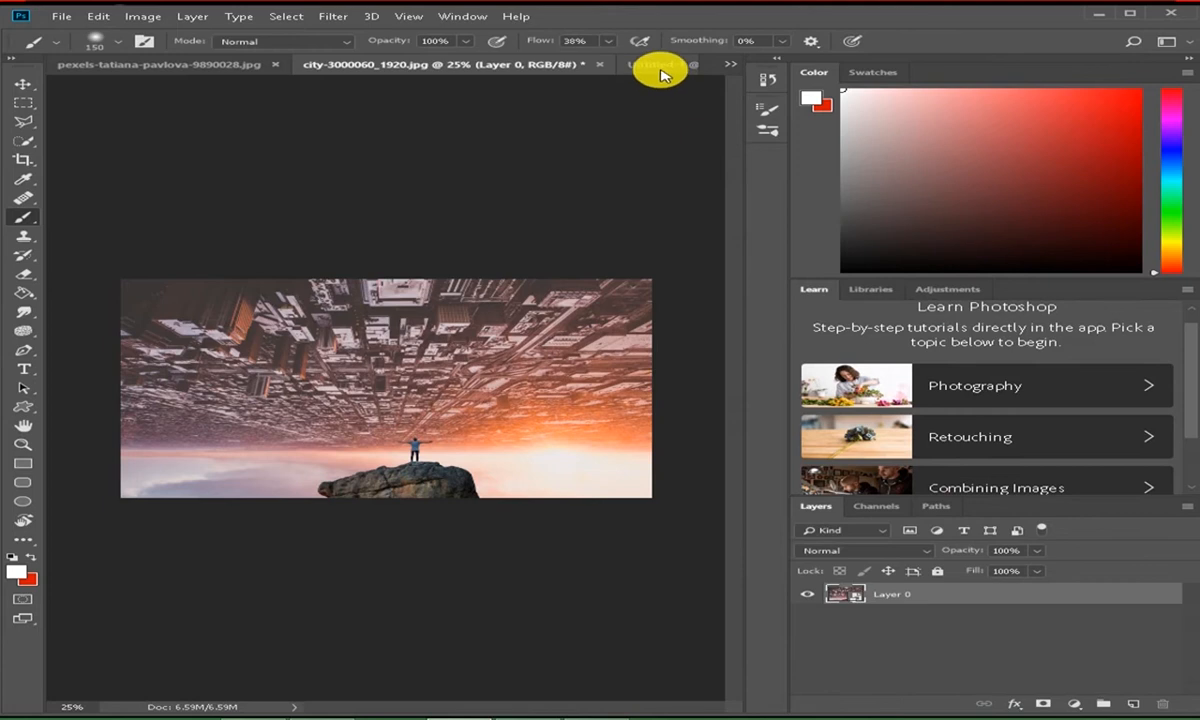
pyautogui.click(660, 68)
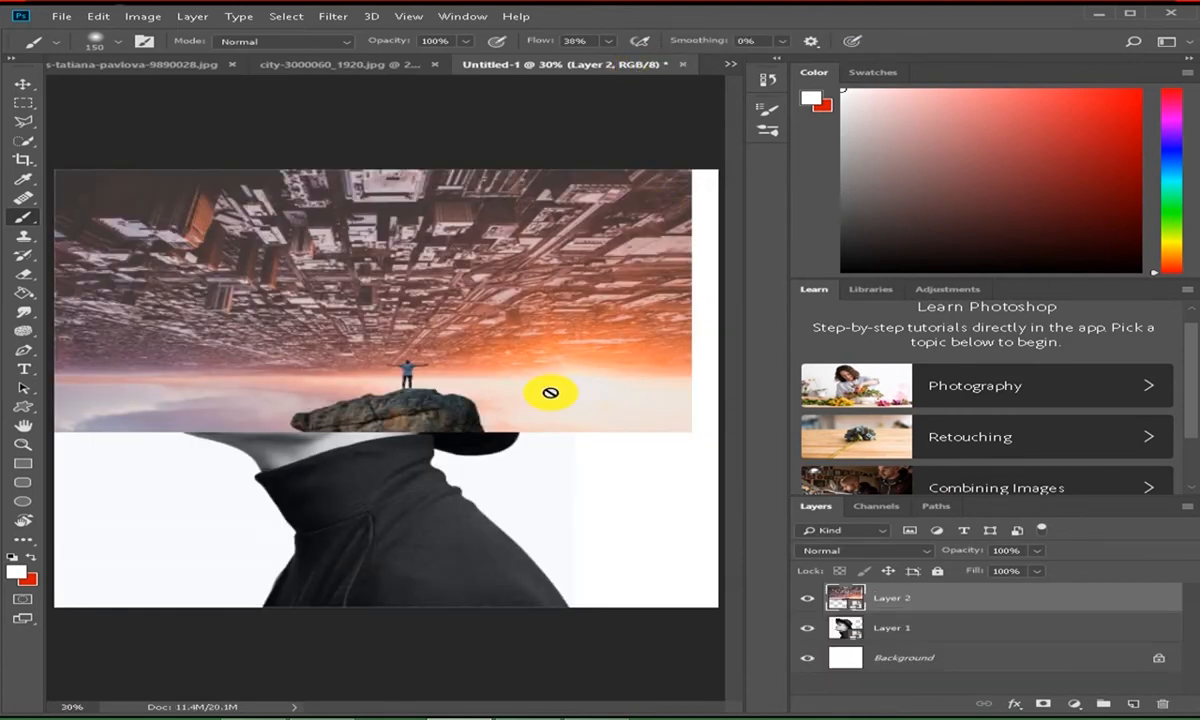
# - Stretch the city layer downward to 166.67% height so it spans the full canvas height
pyautogui.press('ctrl')
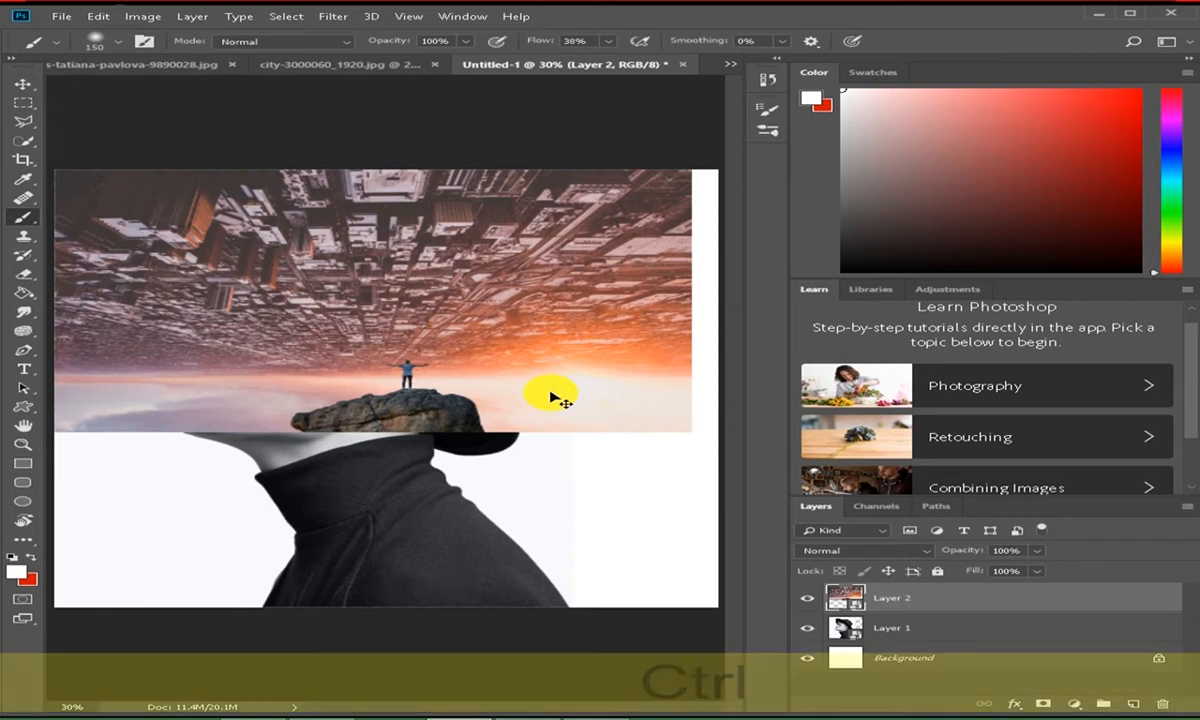
pyautogui.hotkey('ctrl', 't')
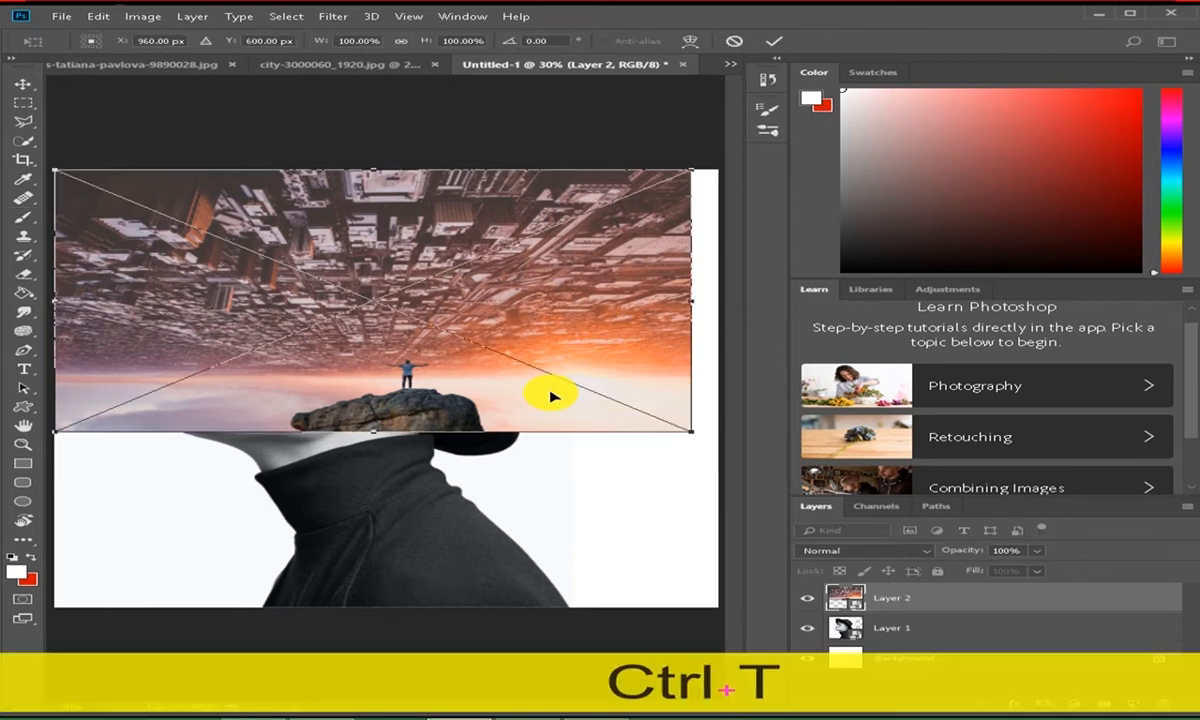
pyautogui.moveTo(374, 430); pyautogui.dragTo(420, 600)
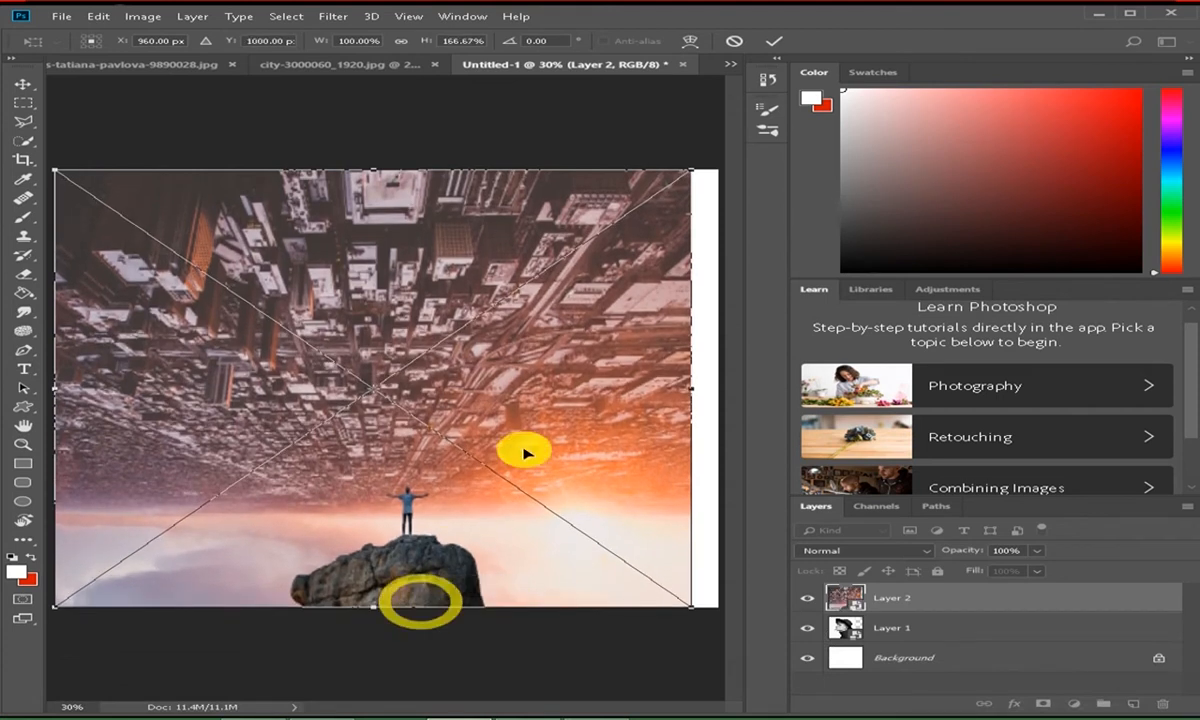
pyautogui.click(771, 41)
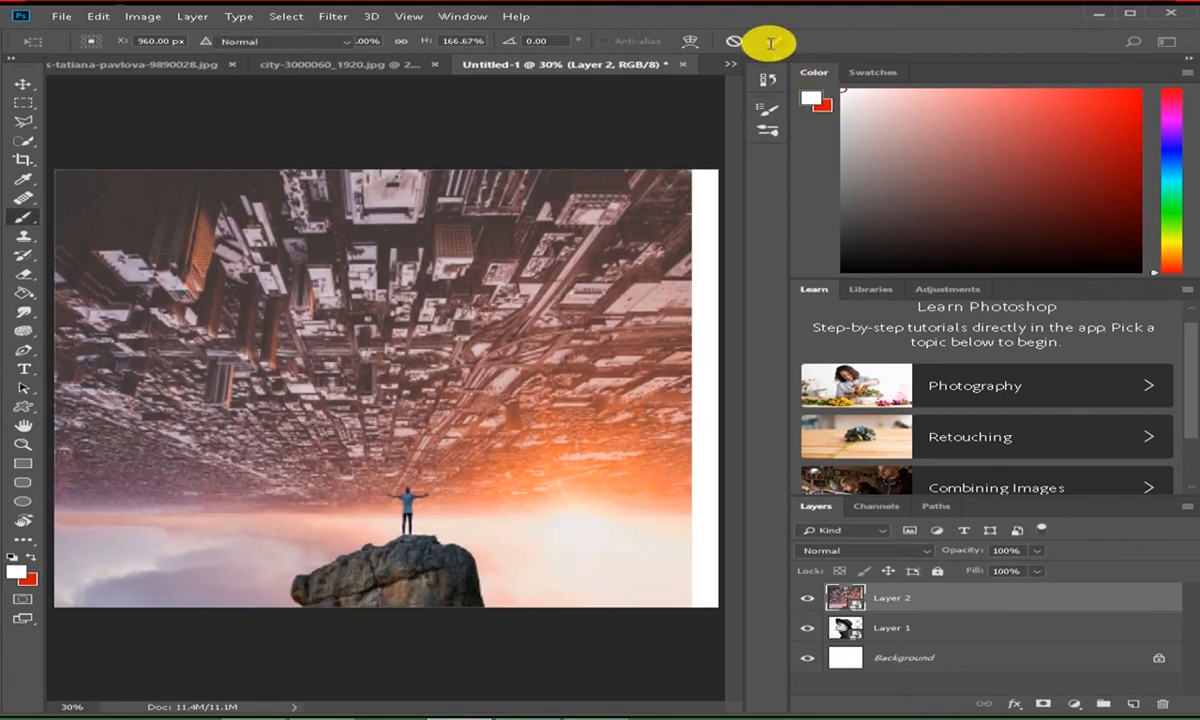
pyautogui.press('b')
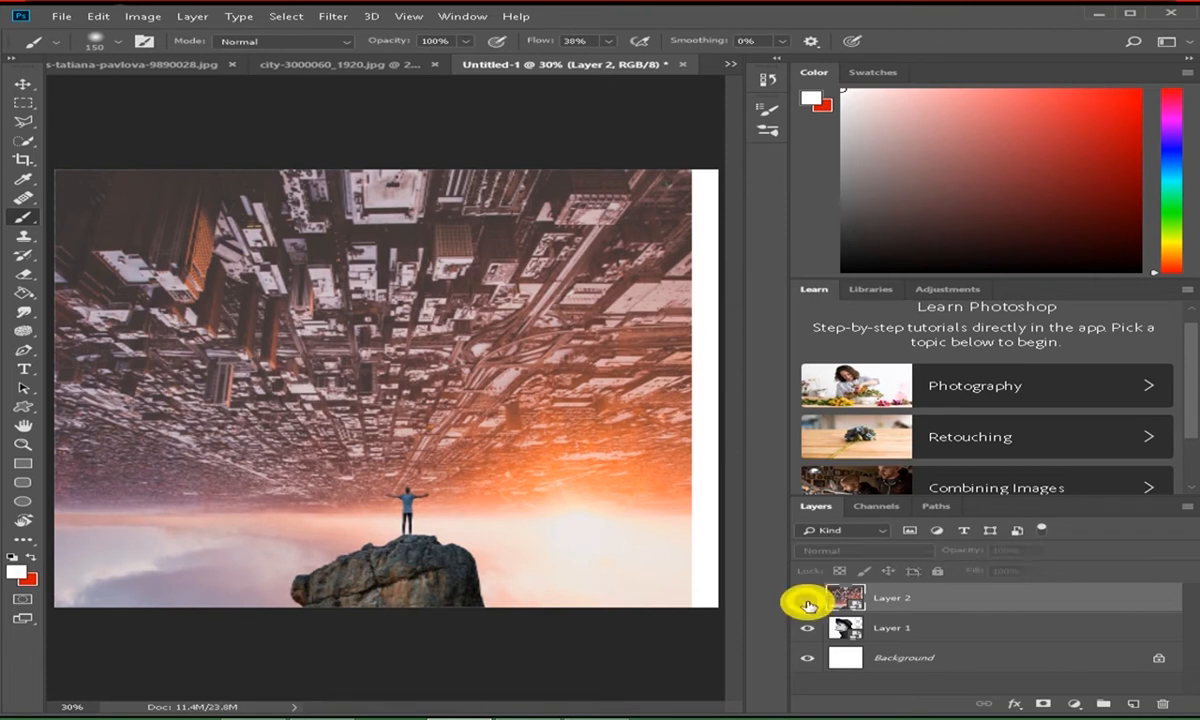
# - Hide the city layer and add a Black & White adjustment layer with default settings directly above the portrait layer
pyautogui.click(808, 601)
pyautogui.click(946, 630)
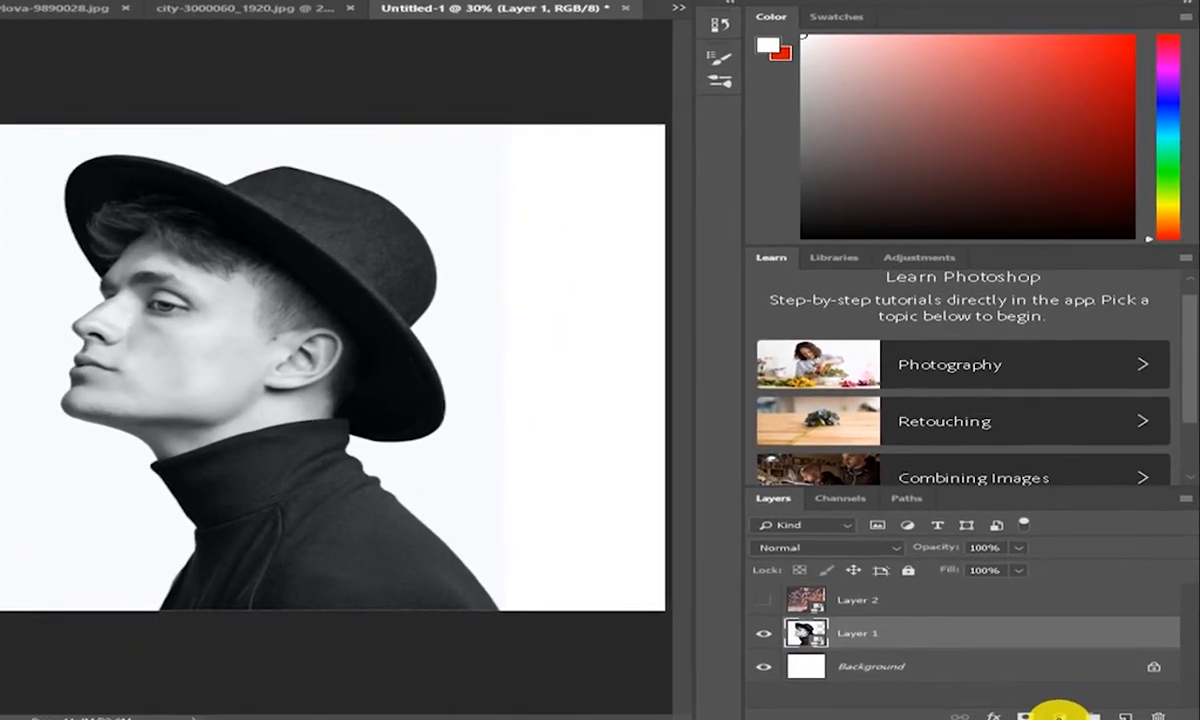
pyautogui.click(1062, 714)
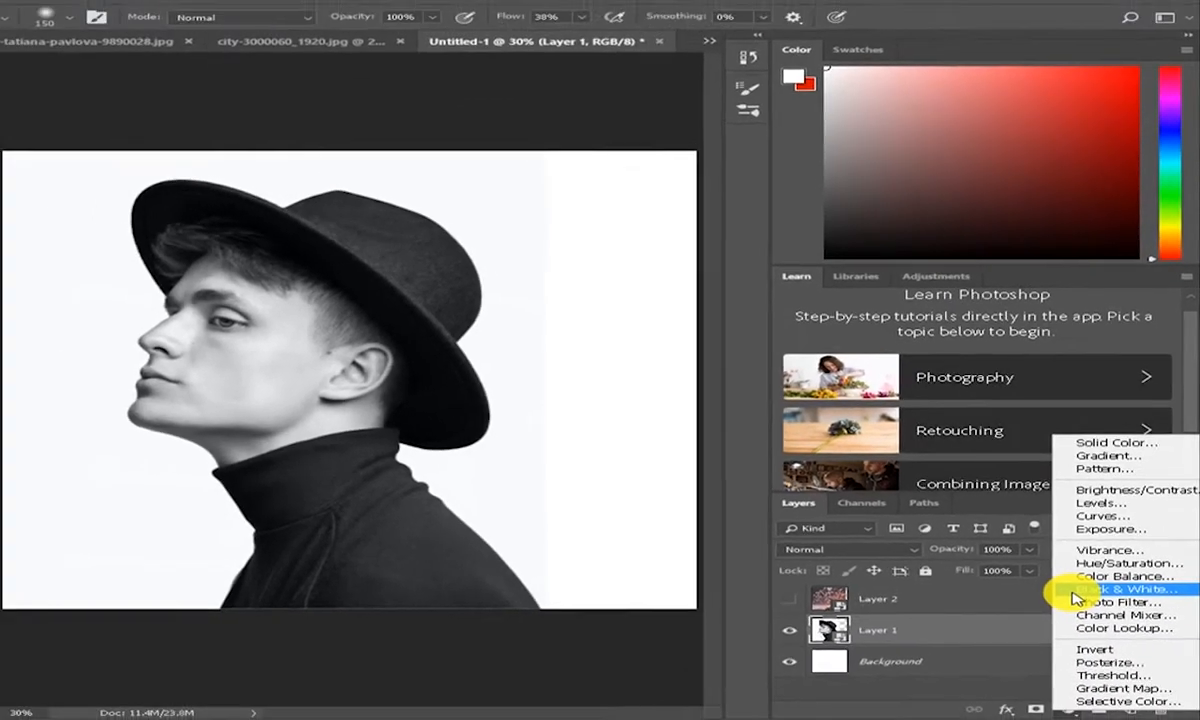
pyautogui.click(1075, 597)
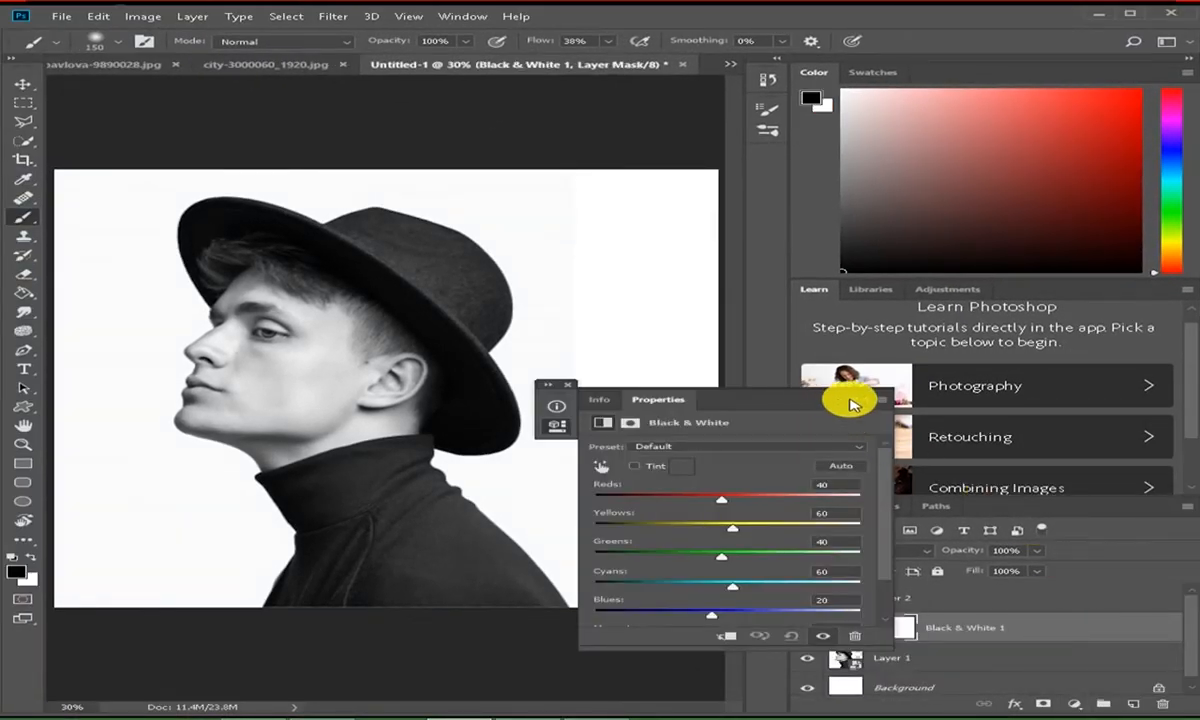
pyautogui.click(853, 404)
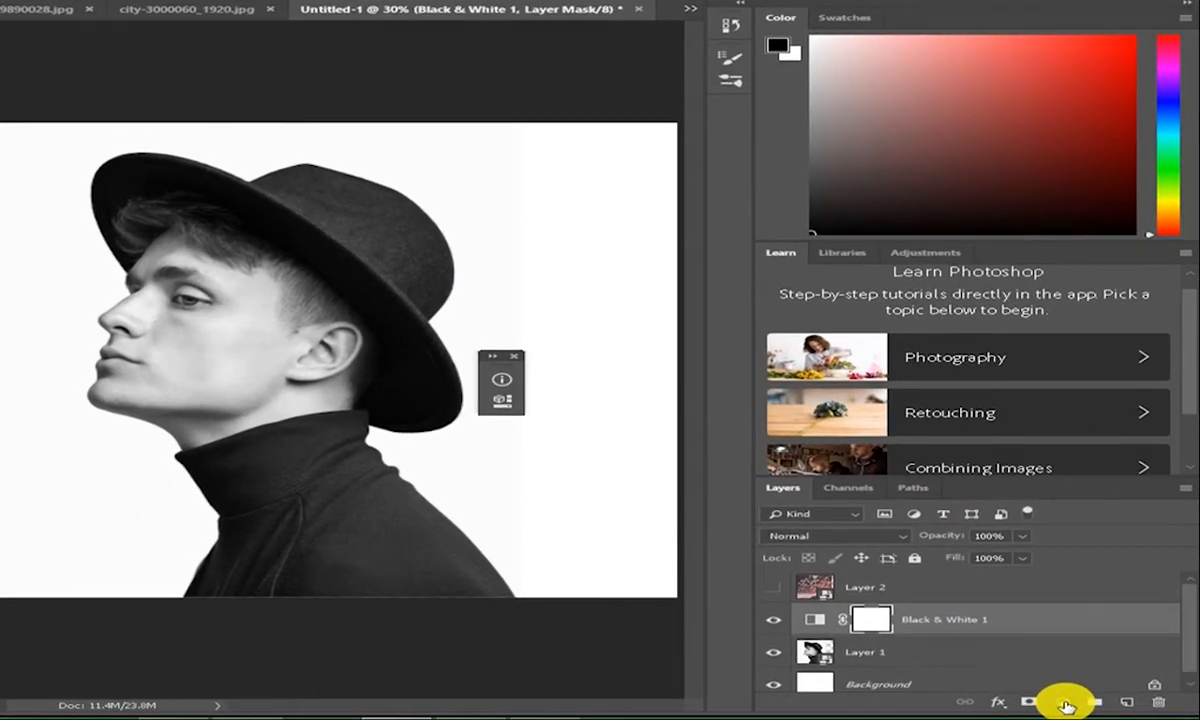
# - Add a Curves adjustment layer with the default curve above the Black & White adjustment
pyautogui.click(1064, 705)
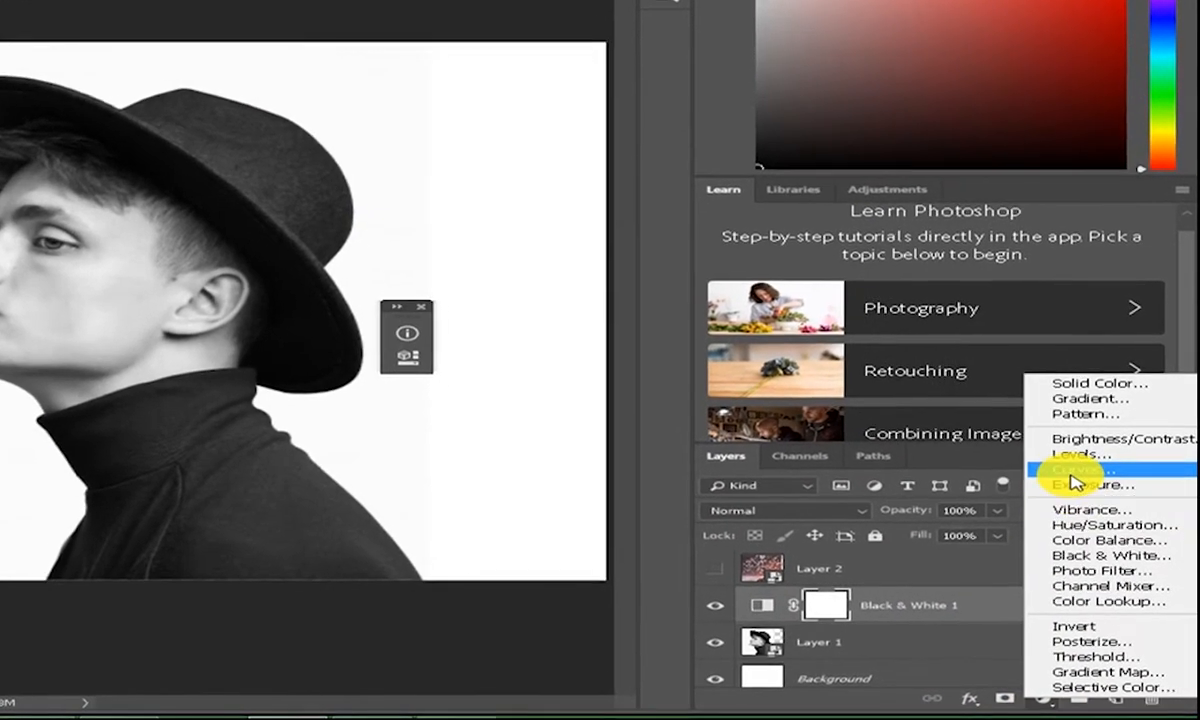
pyautogui.click(1073, 474)
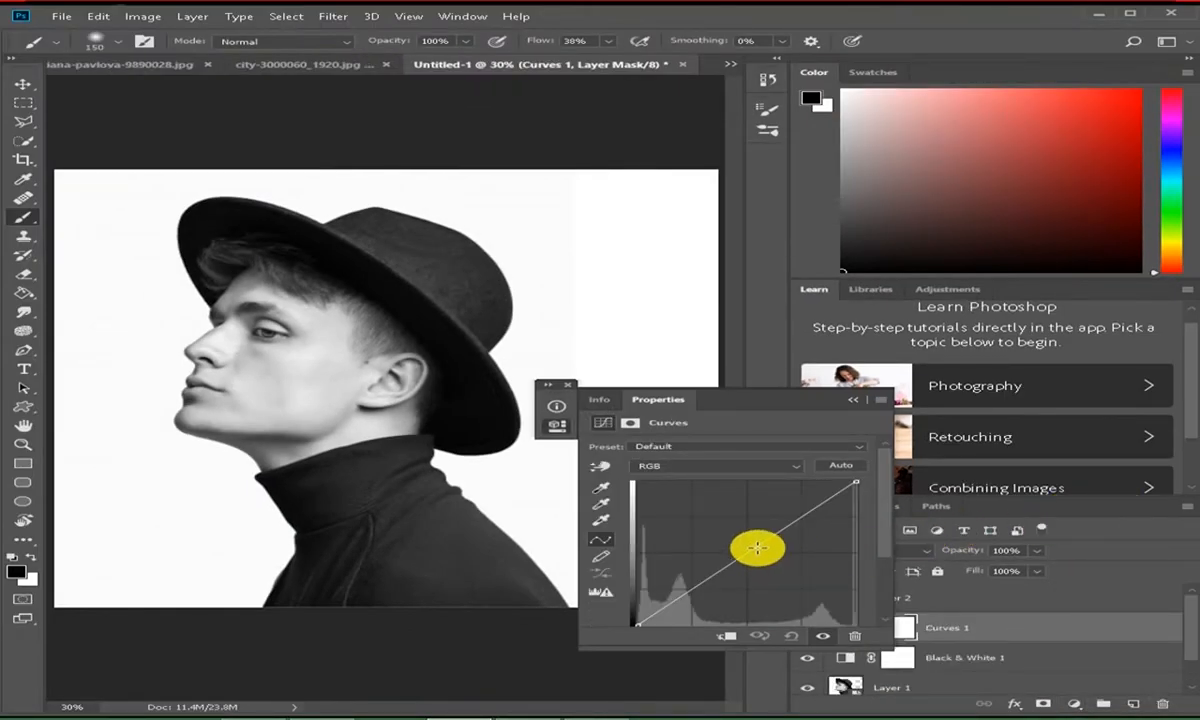
pyautogui.click(848, 403)
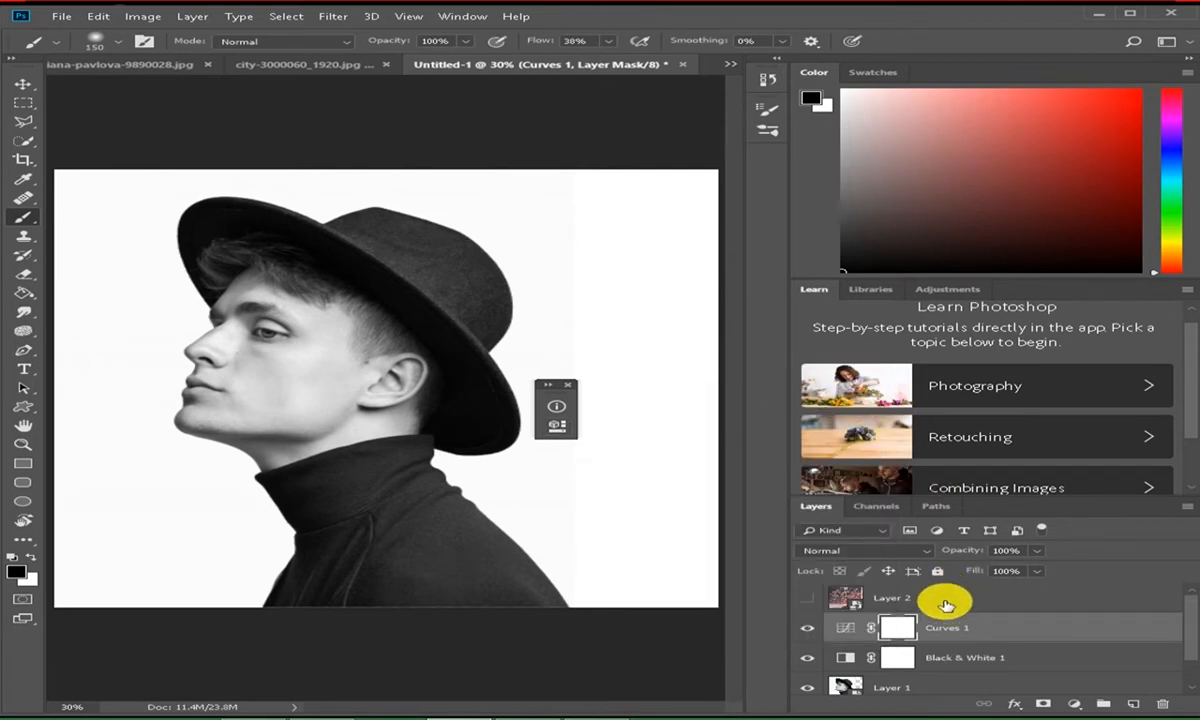
# - Show the city layer again and set its blend mode to Lighter Color
pyautogui.click(941, 599)
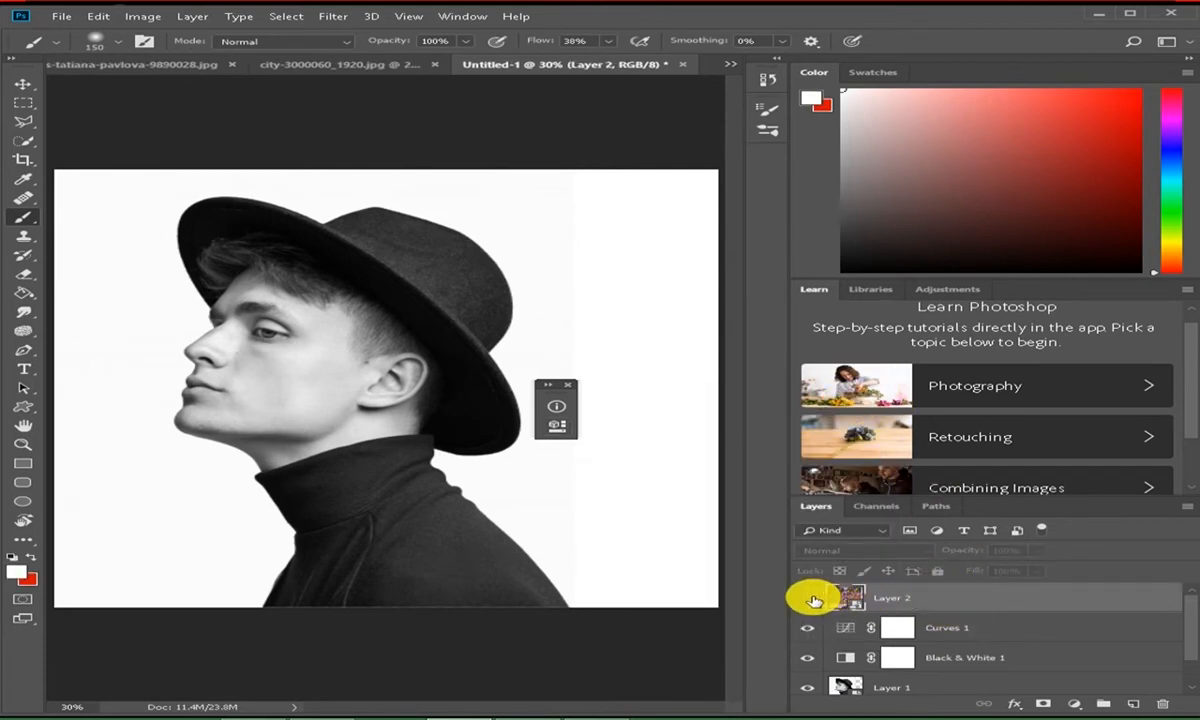
pyautogui.click(810, 598)
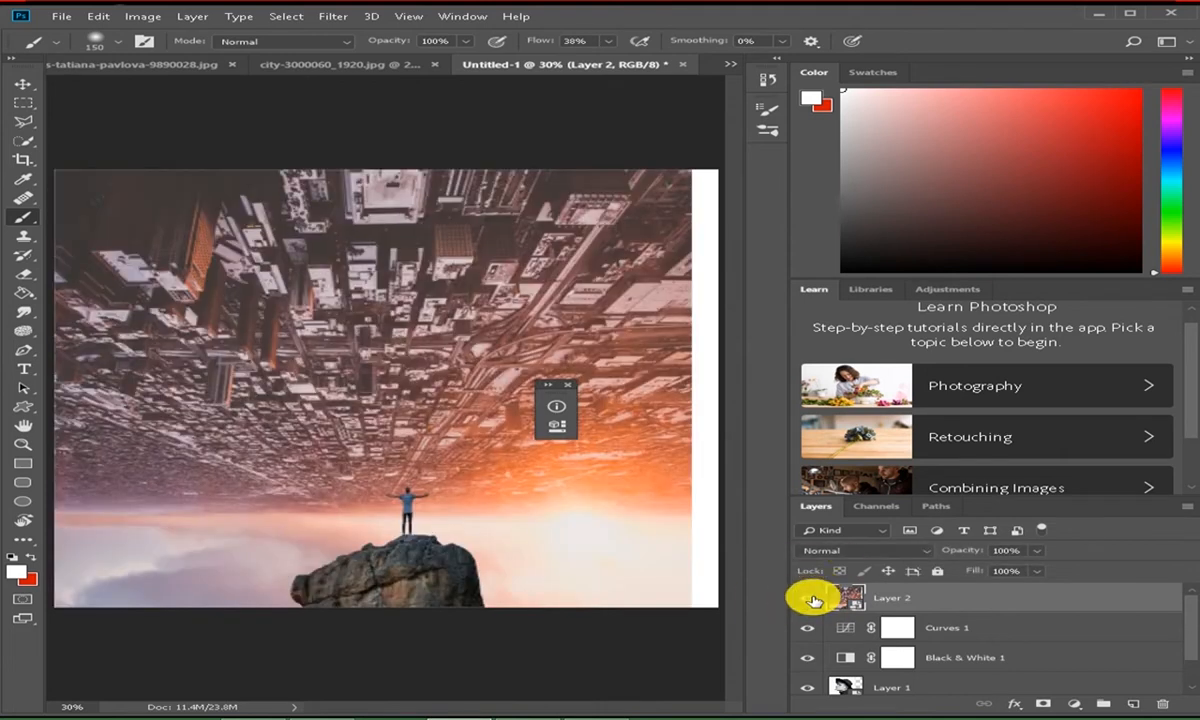
pyautogui.click(852, 557)
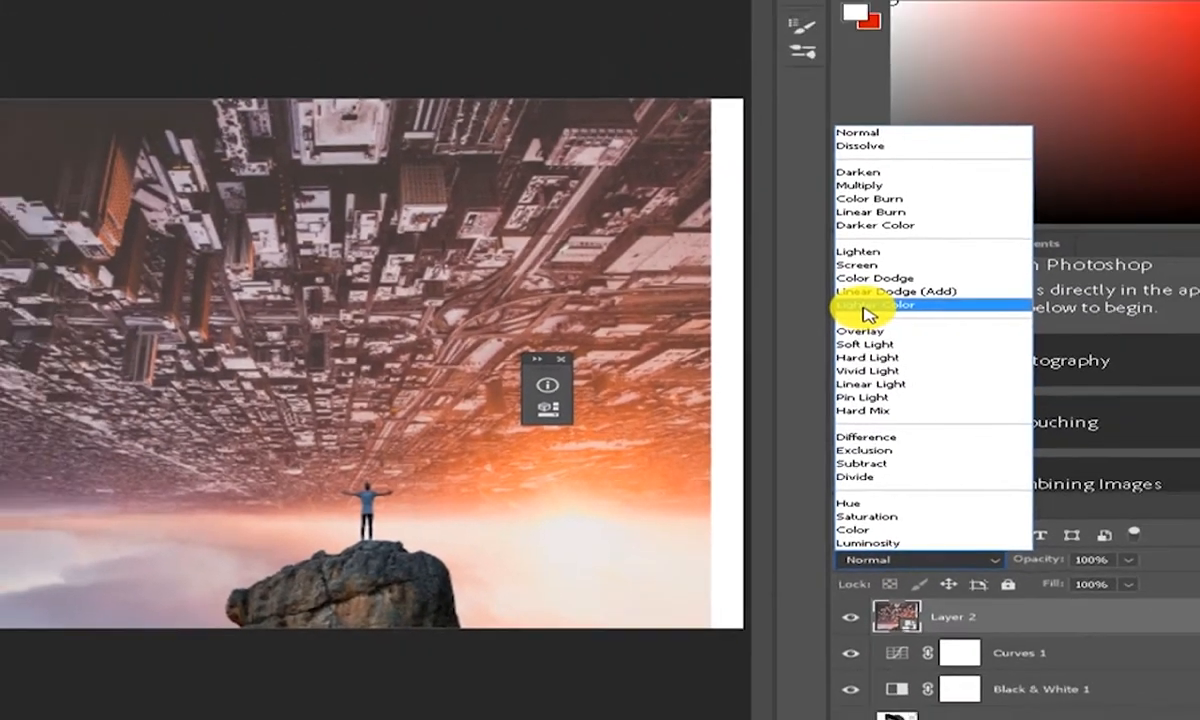
pyautogui.click(866, 307)
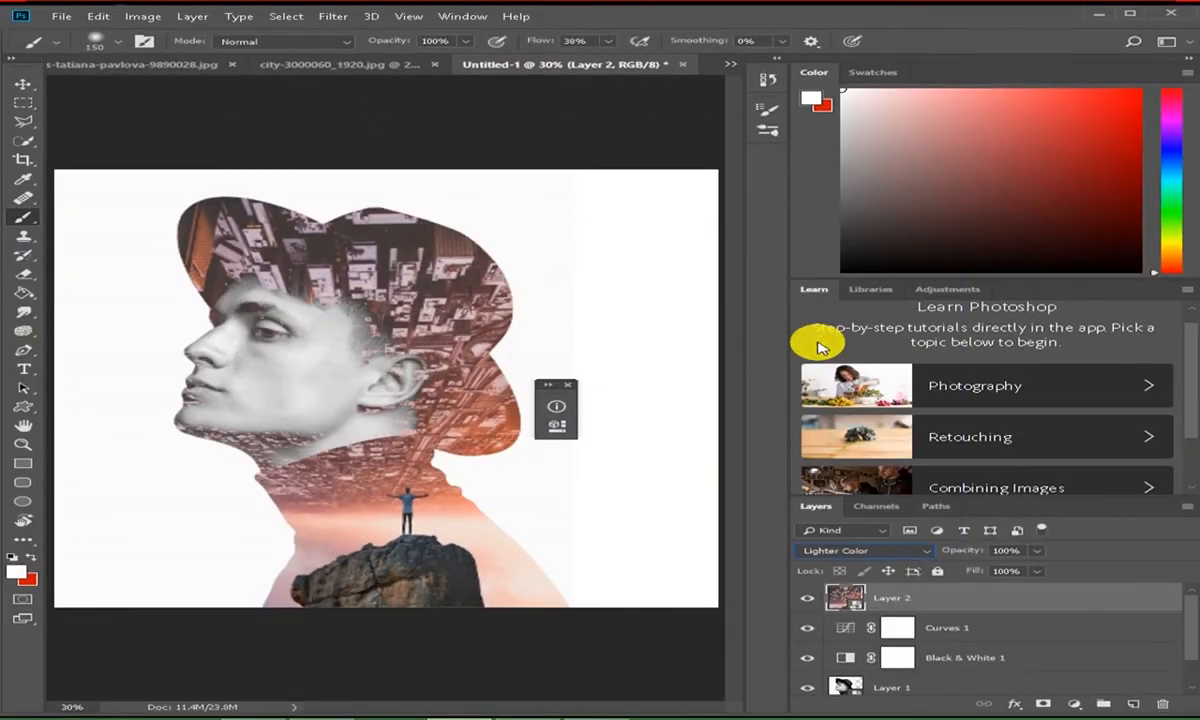
# - Free-transform the city layer, shifting it slightly left to X 920 px and stretching its height to 173.42%
pyautogui.click(567, 386)
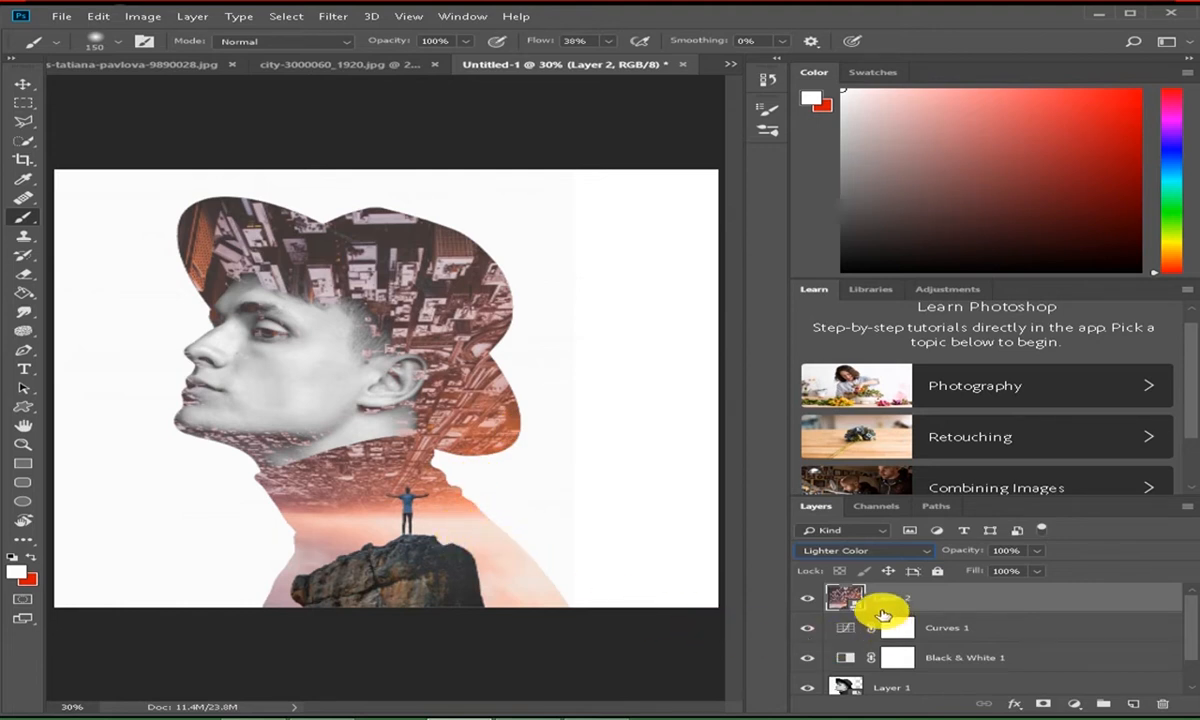
pyautogui.hotkey('ctrl', 't')
pyautogui.scroll(-2, 538, 541)
pyautogui.scroll(1, 538, 541)
pyautogui.scroll(1, 461, 498)
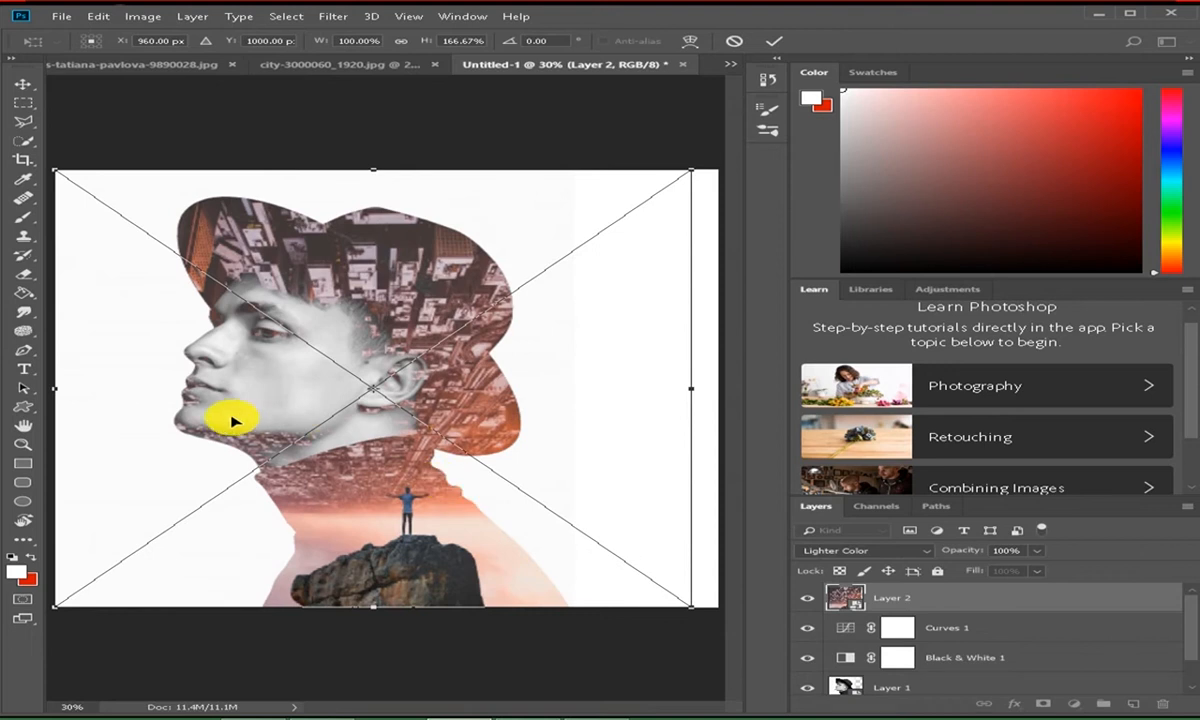
pyautogui.scroll(-1, 157, 380)
pyautogui.moveTo(80, 392)
pyautogui.mouseDown()
pyautogui.moveTo(94, 391)
pyautogui.moveTo(82, 397)
pyautogui.mouseUp()
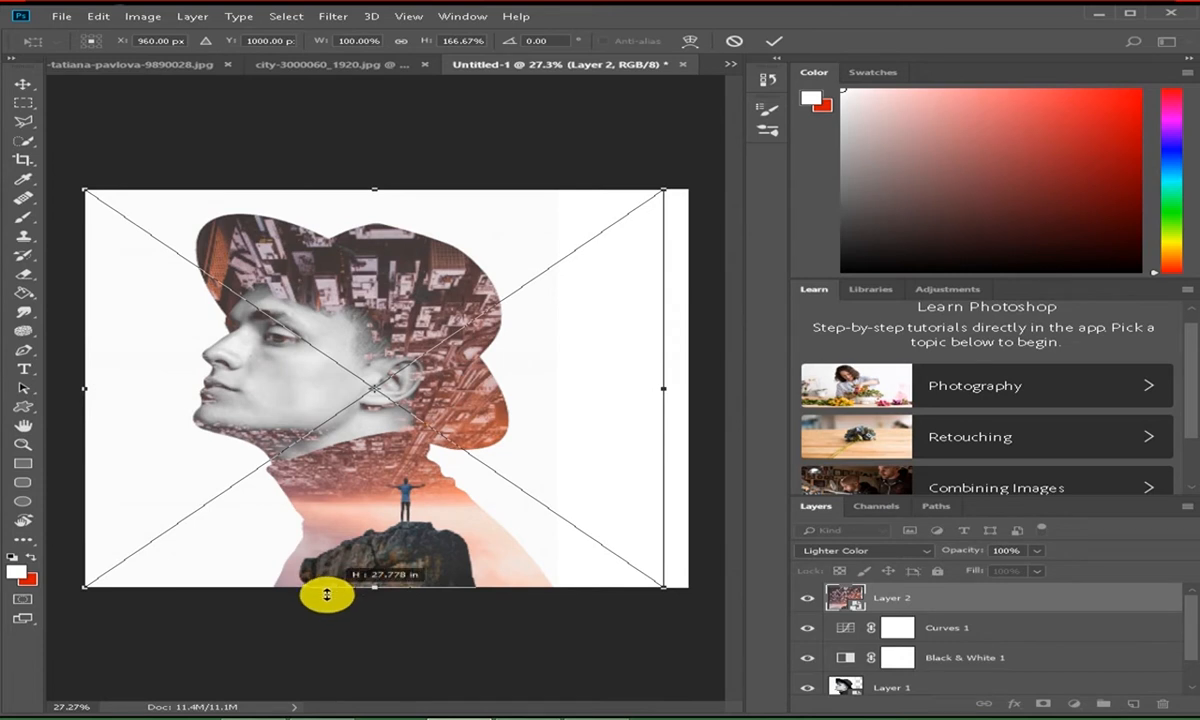
pyautogui.moveTo(327, 595); pyautogui.dragTo(318, 597)
pyautogui.moveTo(370, 541)
pyautogui.mouseDown()
pyautogui.moveTo(356, 547)
pyautogui.moveTo(366, 551)
pyautogui.mouseUp()
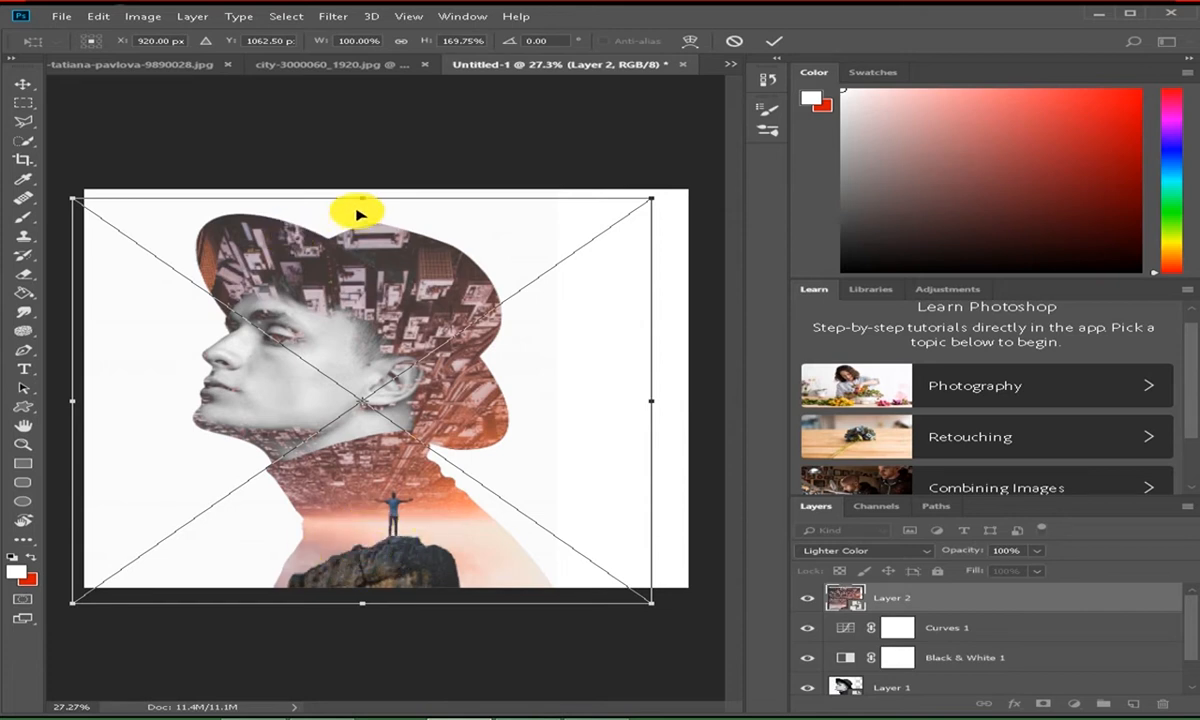
pyautogui.moveTo(358, 202); pyautogui.dragTo(361, 195)
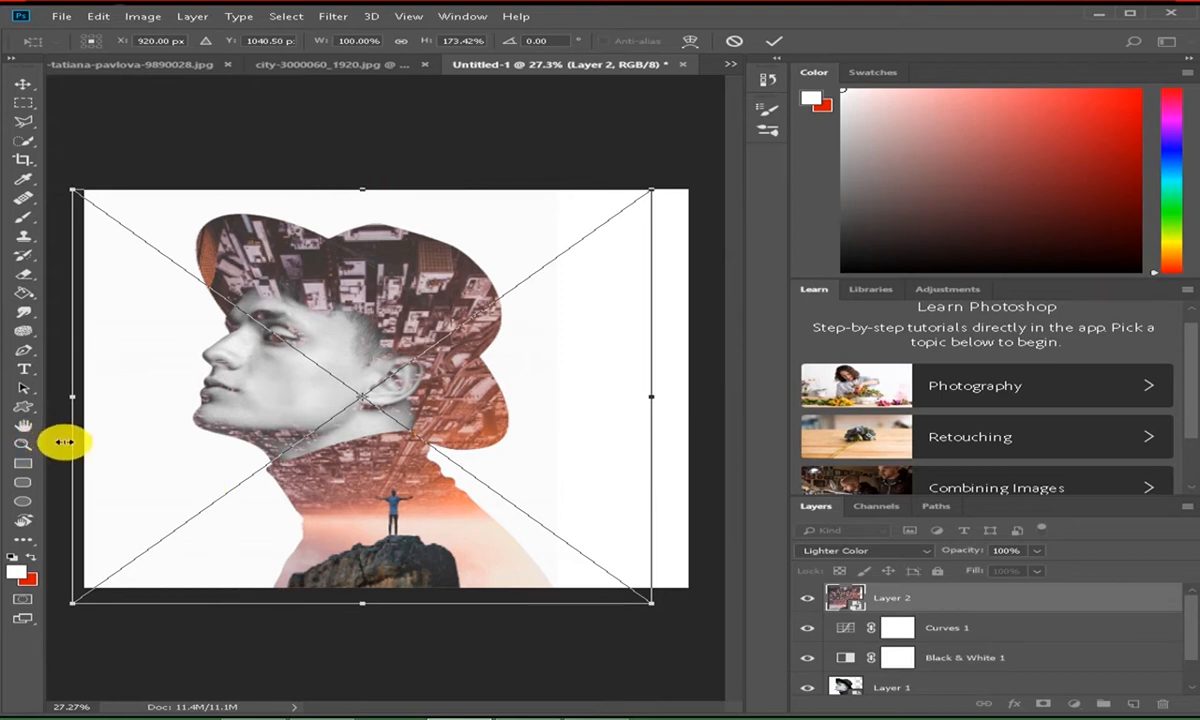
# - Narrow the city layer to 92.19% width, reposition it at X 918 px, Y 1102.50 px, and apply the transform
pyautogui.moveTo(77, 452)
pyautogui.mouseDown()
pyautogui.moveTo(87, 458)
pyautogui.moveTo(89, 444)
pyautogui.mouseUp()
pyautogui.moveTo(87, 394); pyautogui.dragTo(121, 404)
pyautogui.moveTo(368, 457); pyautogui.dragTo(350, 460)
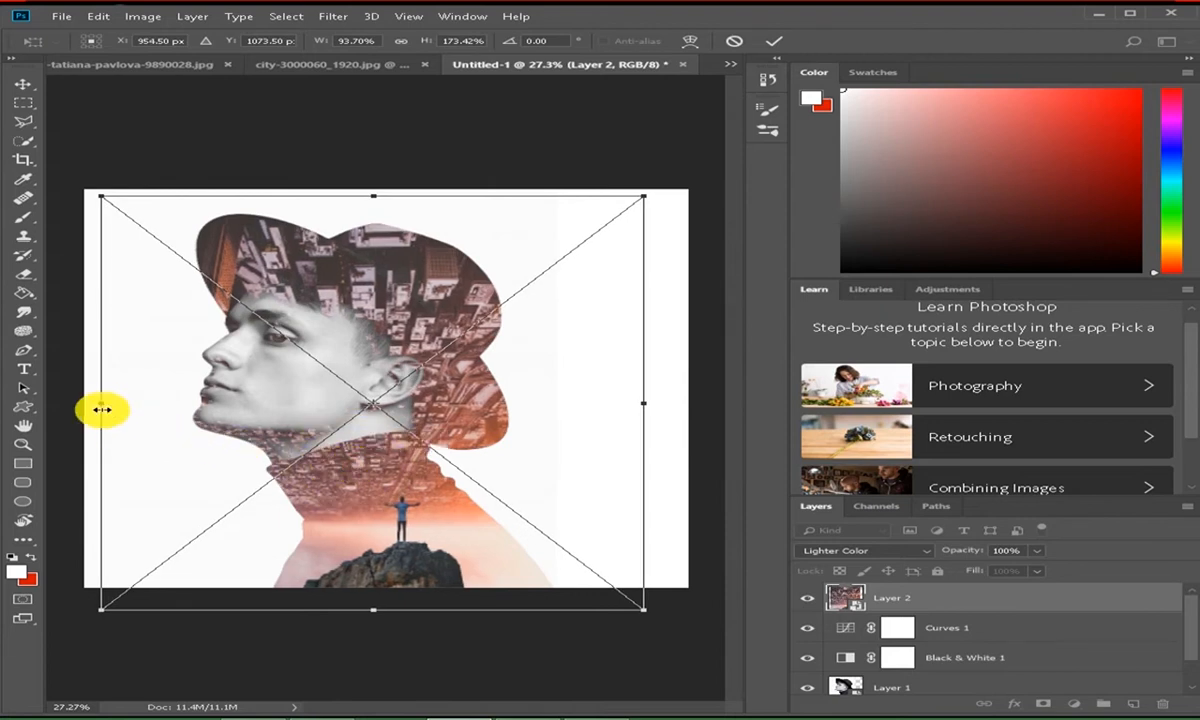
pyautogui.moveTo(105, 408); pyautogui.dragTo(109, 408)
pyautogui.moveTo(356, 488); pyautogui.dragTo(339, 494)
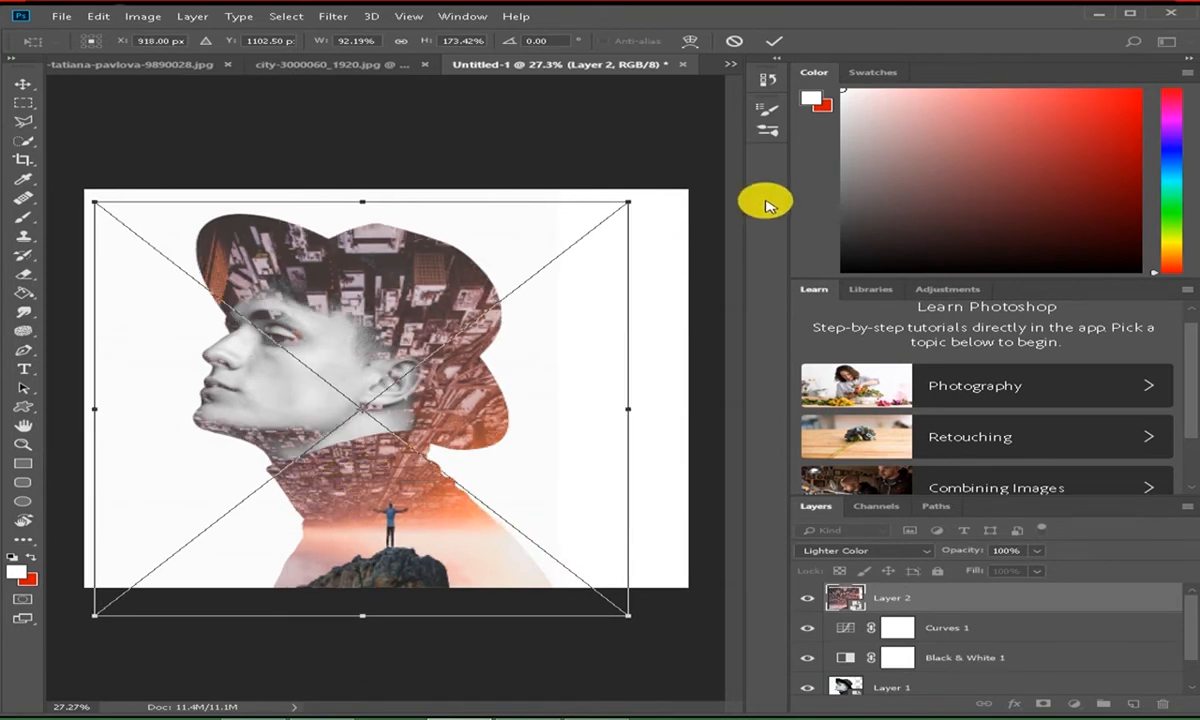
pyautogui.click(778, 42)
# - Add a layer mask to the city layer and choose a soft round 30 px brush tip with 0% hardness
pyautogui.press('b')
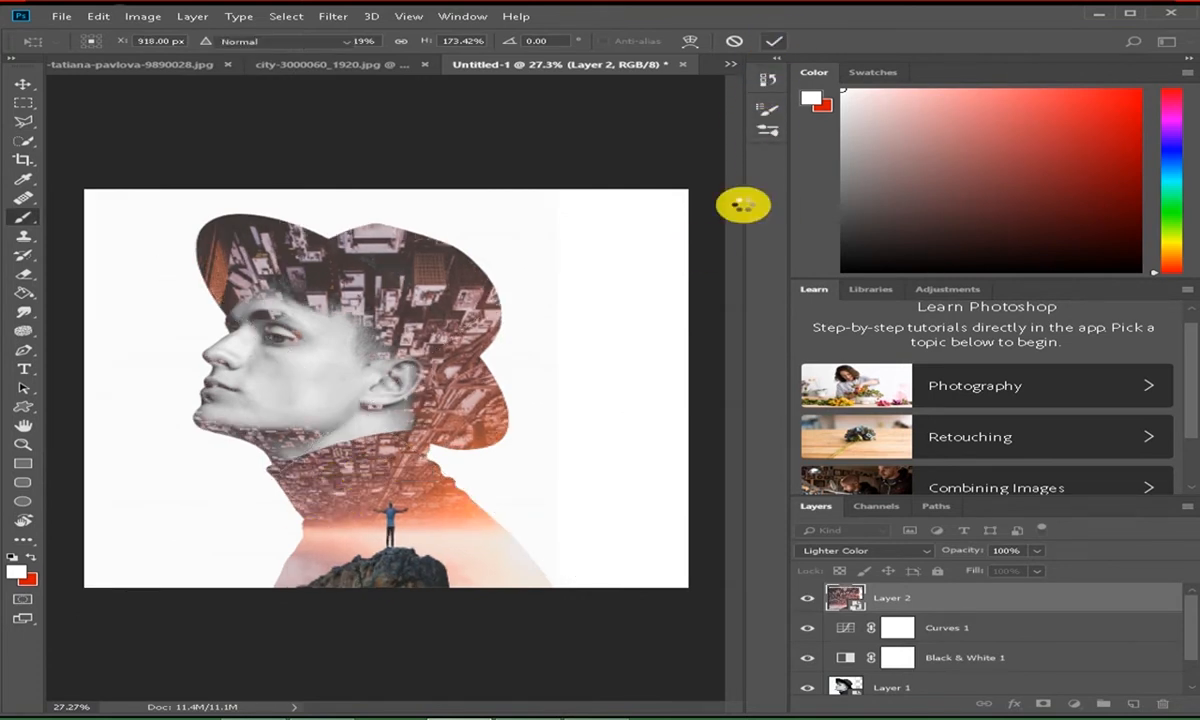
pyautogui.click(1043, 705)
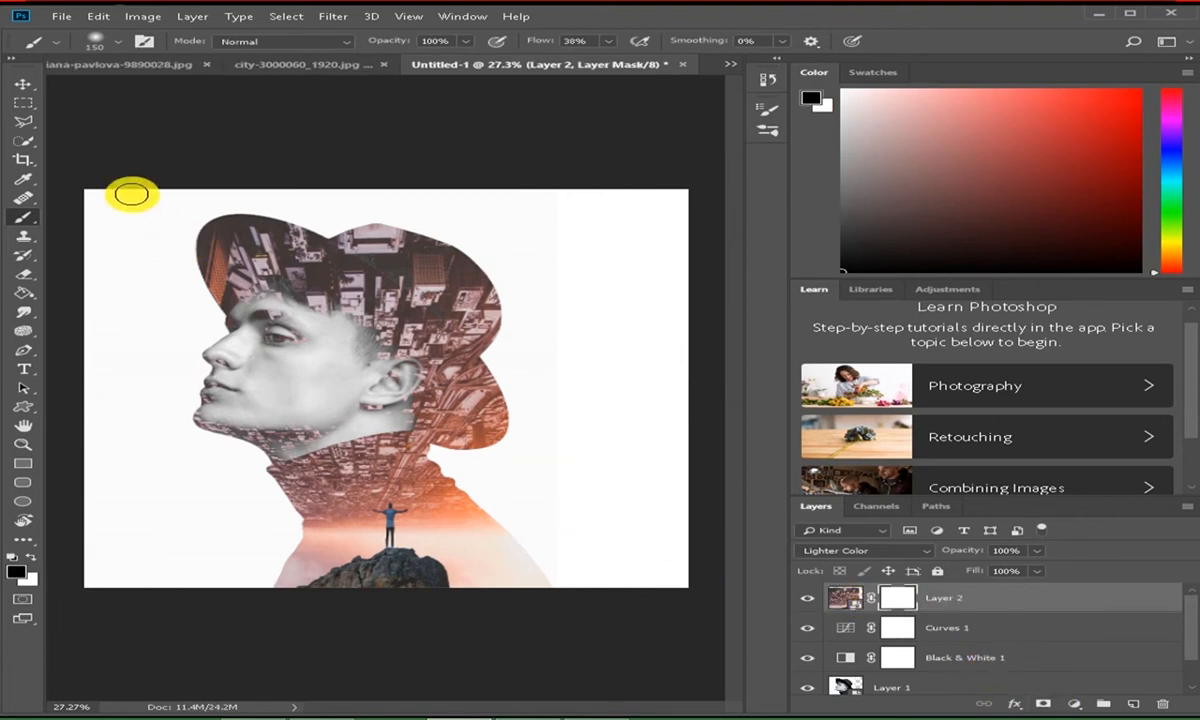
pyautogui.rightClick(18, 222)
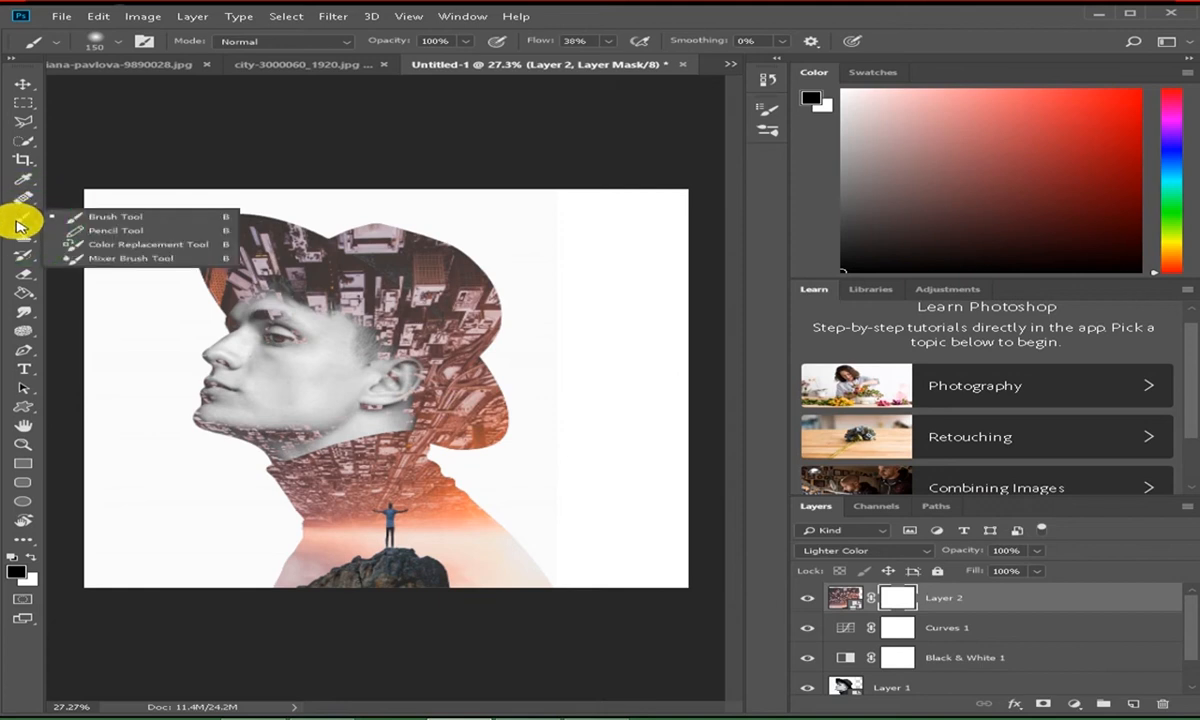
pyautogui.click(68, 220)
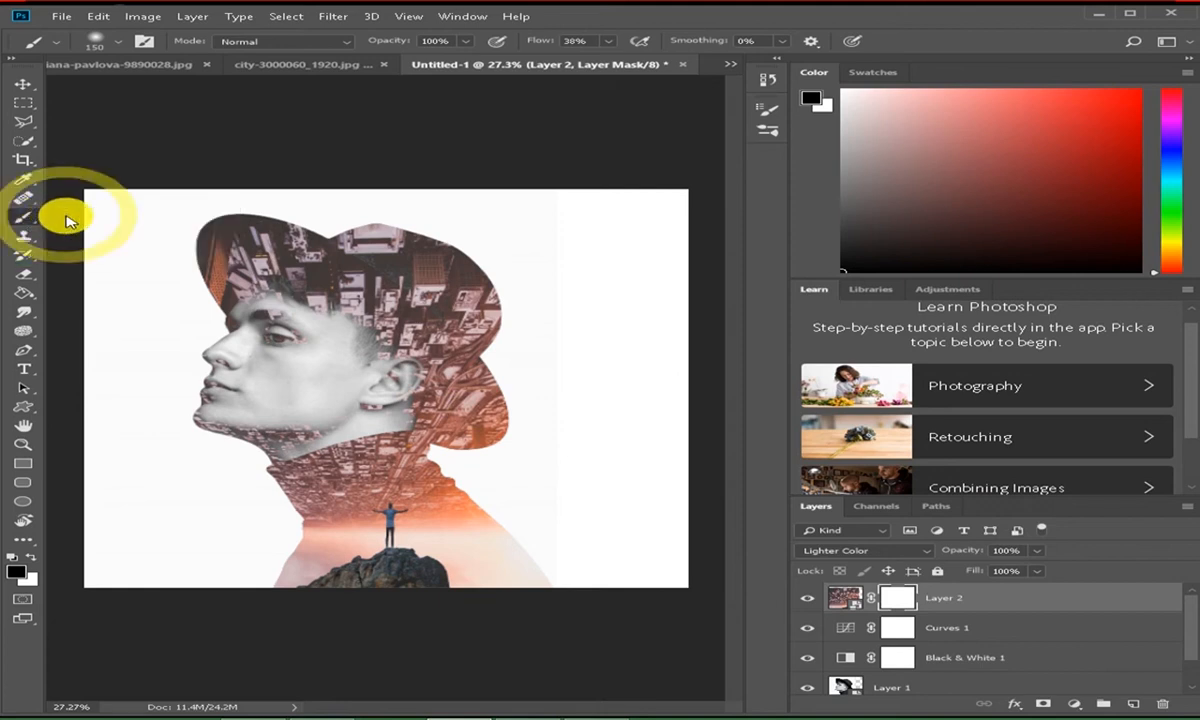
pyautogui.click(118, 46)
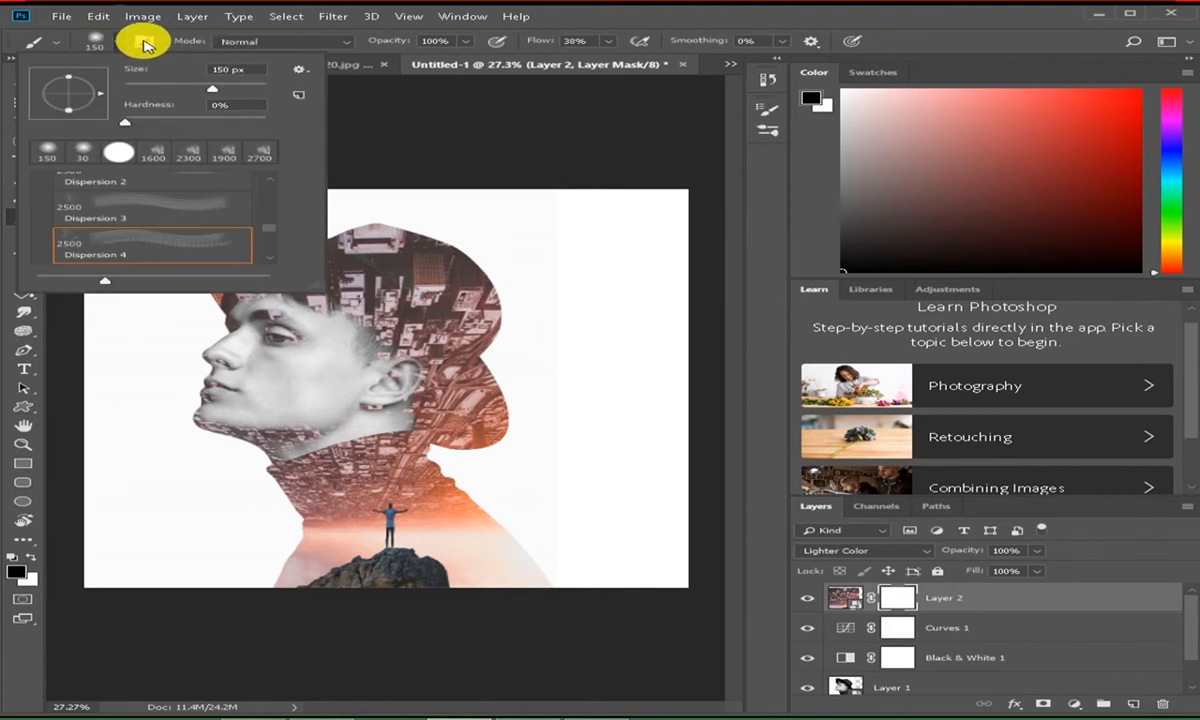
pyautogui.click(145, 41)
pyautogui.click(527, 135)
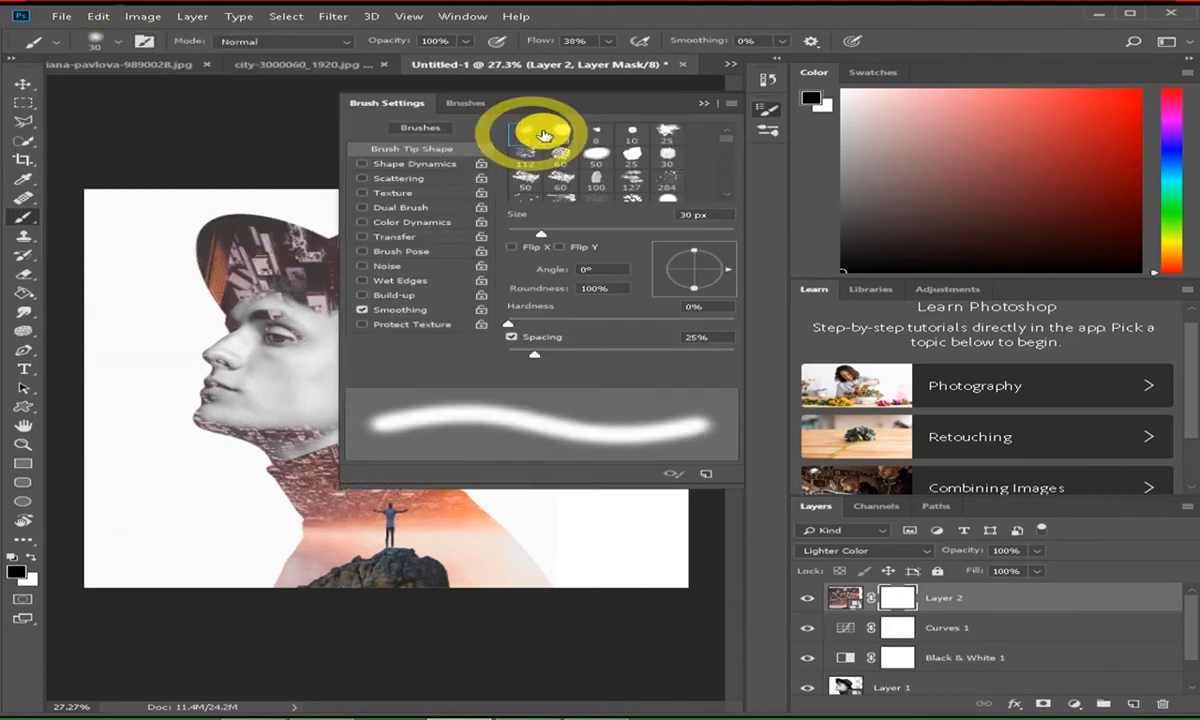
pyautogui.click(709, 105)
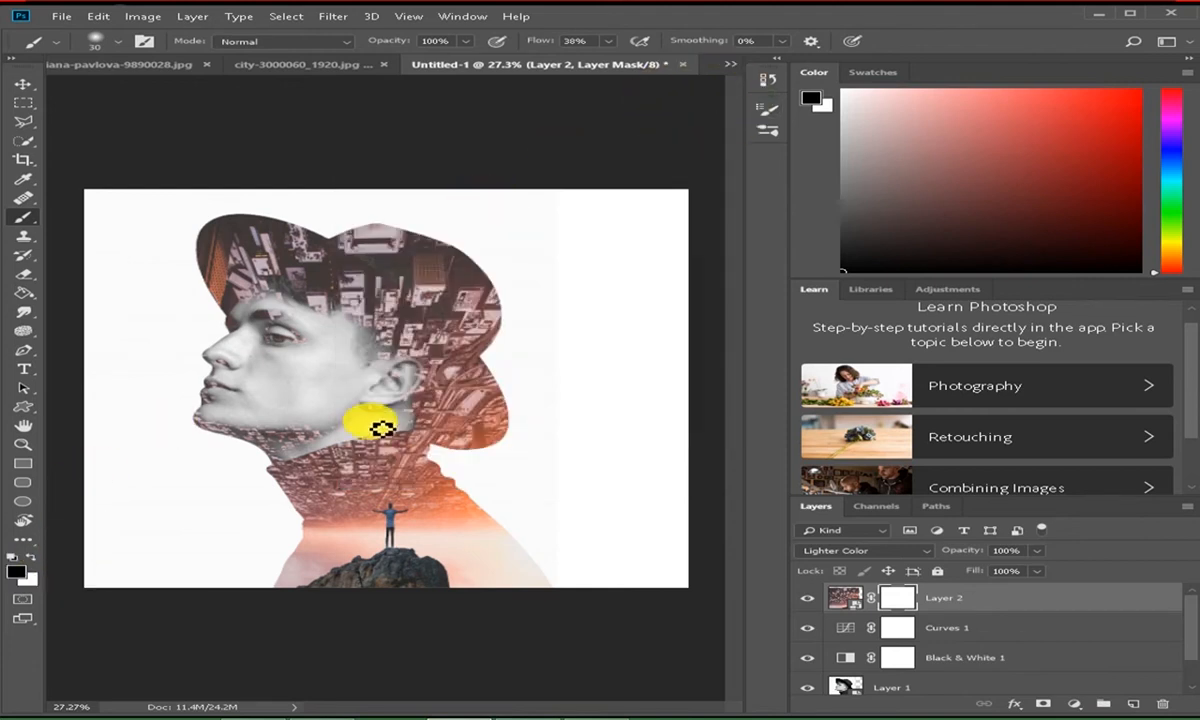
# - Enlarge the brush to 250 px and paint black on the city layer's mask over the jaw, chin and mouth
pyautogui.scroll(2, 390, 430)
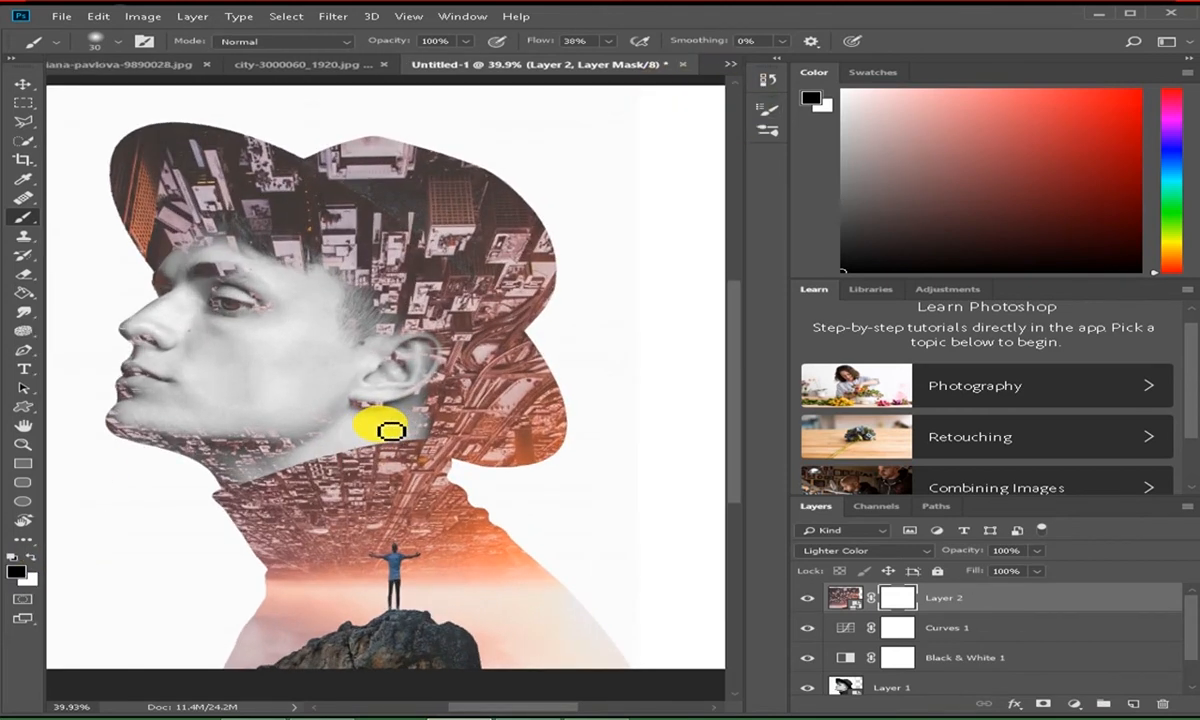
pyautogui.press(']')
pyautogui.press(']')
pyautogui.press(']')
pyautogui.press(']')
pyautogui.press(']')
pyautogui.press(']')
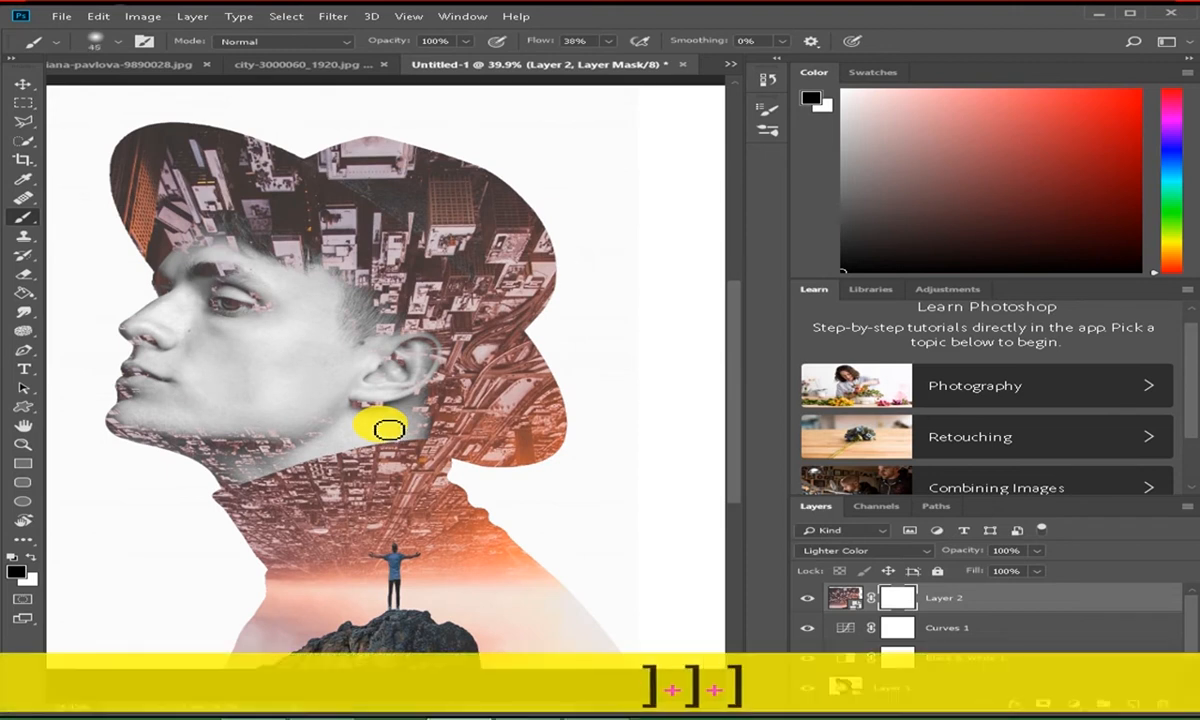
pyautogui.press(']')
pyautogui.press(']')
pyautogui.press(']')
pyautogui.press(']')
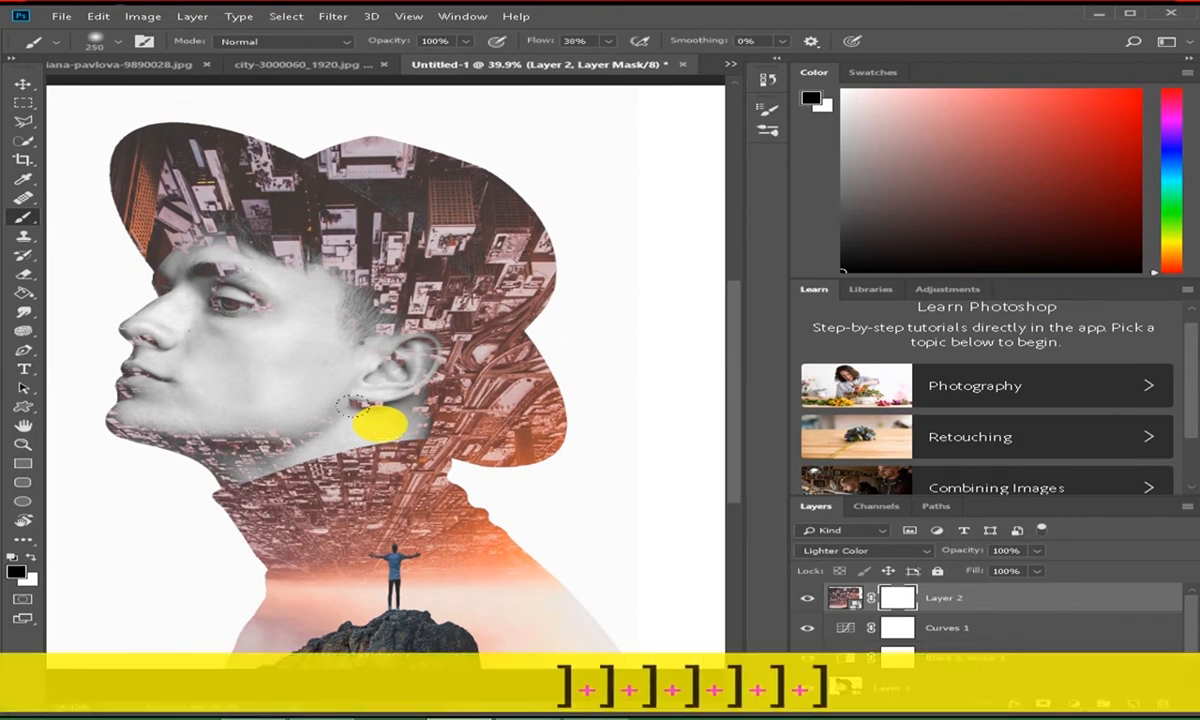
pyautogui.scroll(-2, 383, 420)
pyautogui.scroll(3, 300, 420)
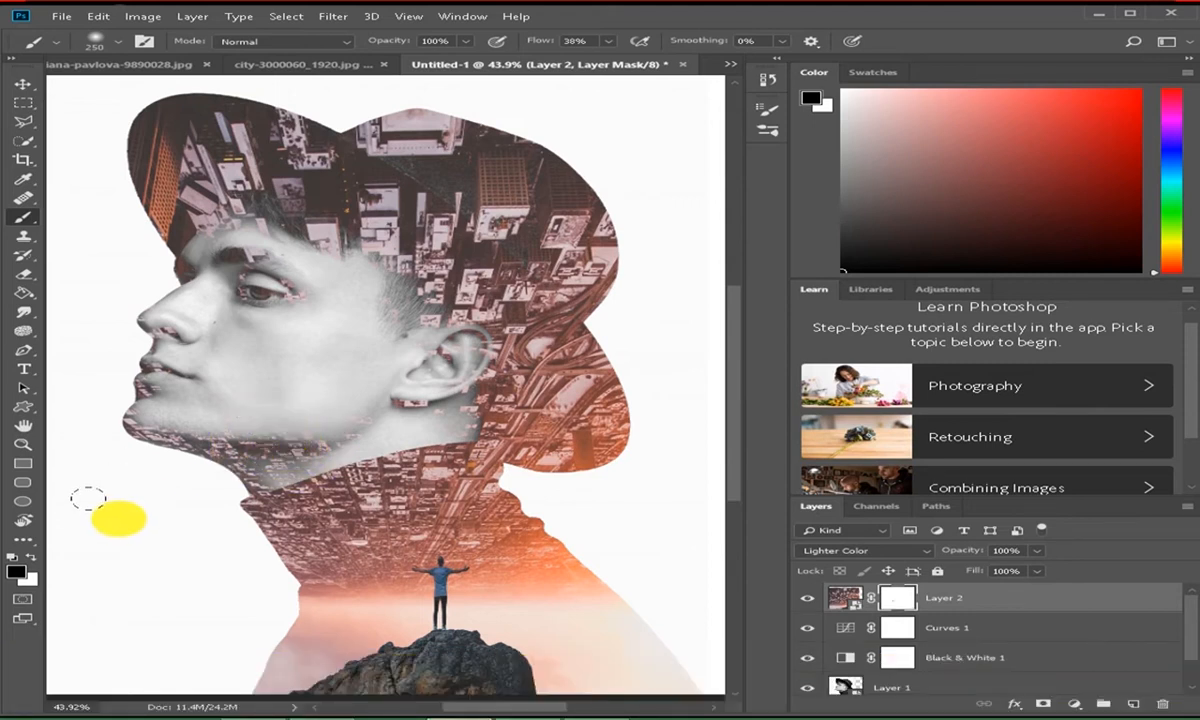
pyautogui.click(270, 462)
pyautogui.moveTo(273, 459)
pyautogui.mouseDown()
pyautogui.moveTo(322, 408)
pyautogui.moveTo(190, 437)
pyautogui.moveTo(129, 409)
pyautogui.moveTo(268, 407)
pyautogui.moveTo(115, 394)
pyautogui.moveTo(109, 344)
pyautogui.mouseUp()
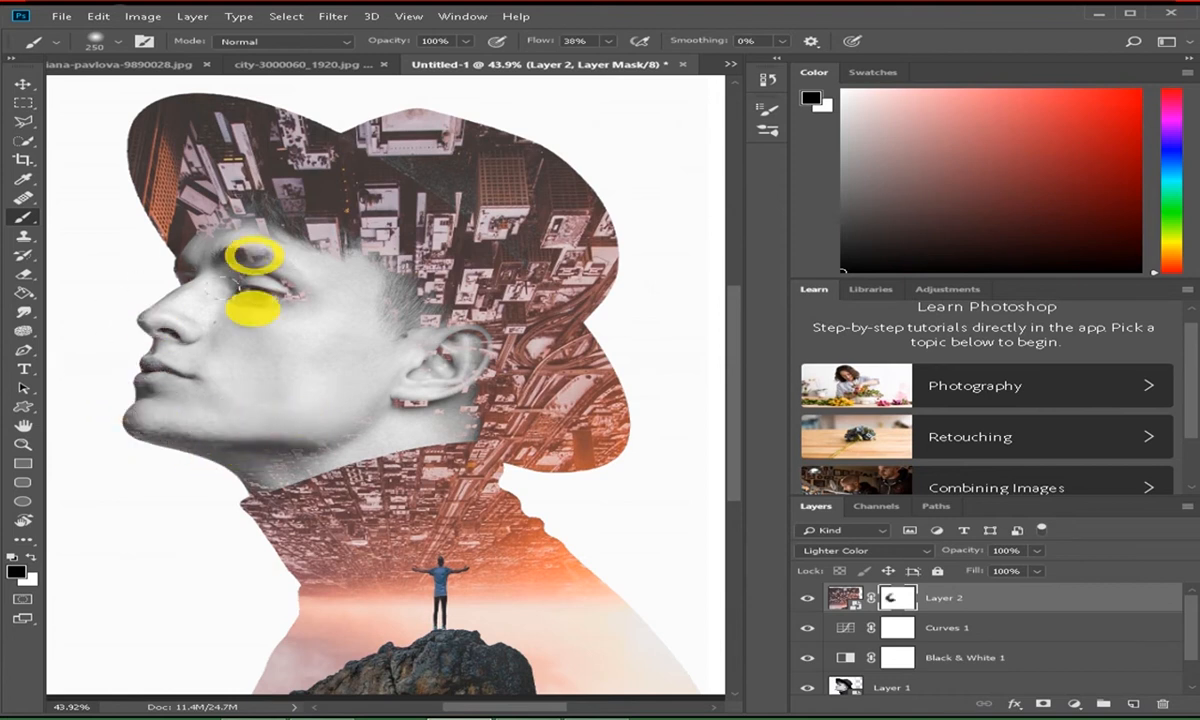
# - Paint black on the city layer's mask over the eye, forehead, cheek and area beside the ear
pyautogui.scroll(3, 254, 313)
pyautogui.moveTo(256, 313)
pyautogui.mouseDown()
pyautogui.moveTo(271, 265)
pyautogui.moveTo(305, 249)
pyautogui.moveTo(446, 313)
pyautogui.mouseUp()
pyautogui.moveTo(473, 422)
pyautogui.mouseDown()
pyautogui.moveTo(362, 434)
pyautogui.moveTo(496, 434)
pyautogui.moveTo(185, 482)
pyautogui.moveTo(283, 436)
pyautogui.mouseUp()
pyautogui.moveTo(440, 297)
pyautogui.mouseDown()
pyautogui.moveTo(483, 320)
pyautogui.moveTo(432, 336)
pyautogui.mouseUp()
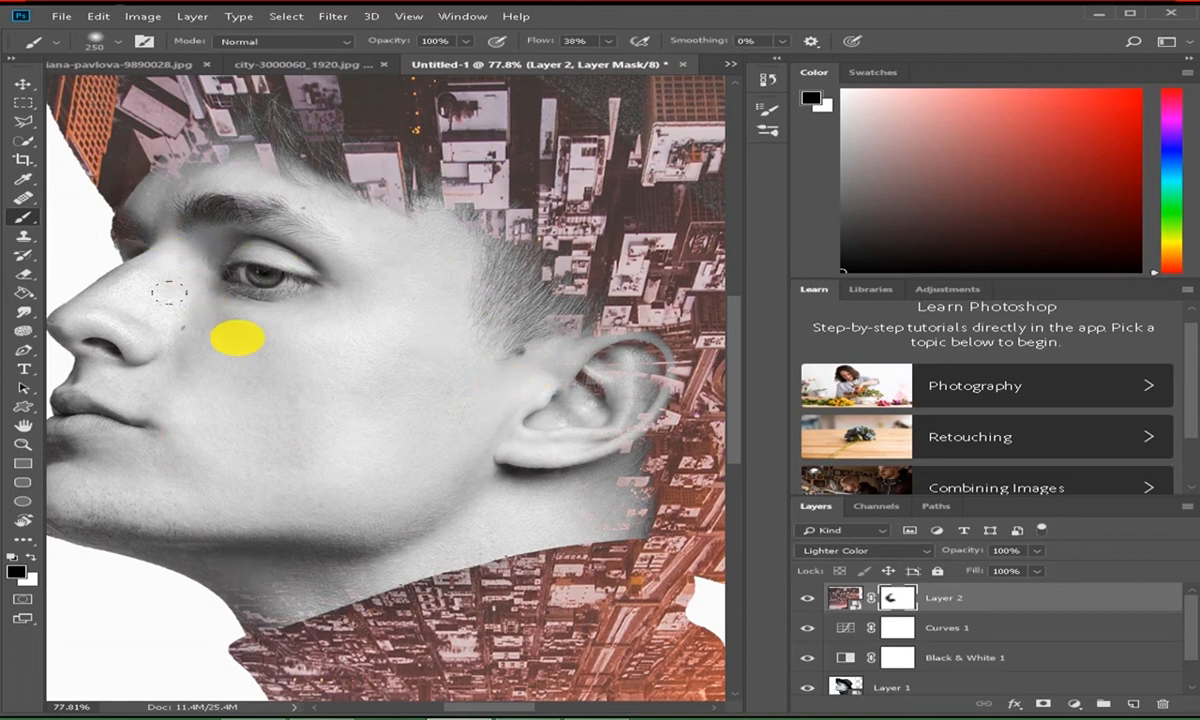
# - Reduce the brush to 150 px and mask out the remaining city detail around the earlobe and eyebrow
pyautogui.scroll(-5, 266, 364)
pyautogui.scroll(1, 266, 362)
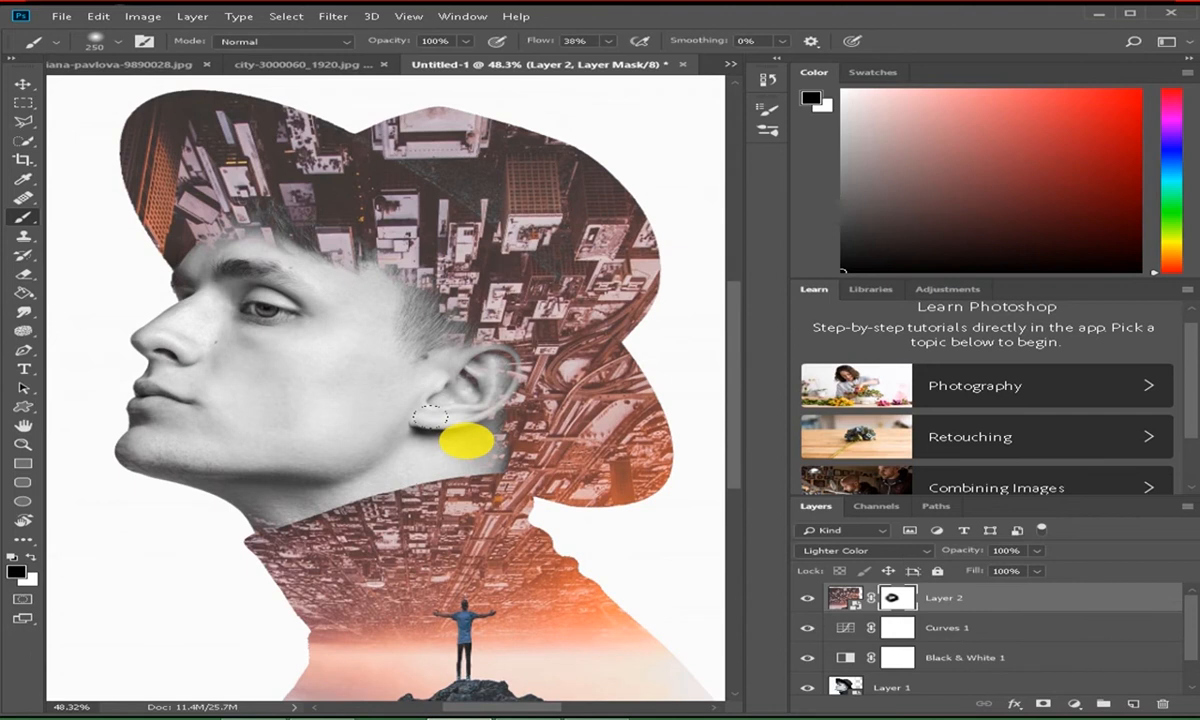
pyautogui.press('[')
pyautogui.moveTo(437, 432)
pyautogui.mouseDown()
pyautogui.moveTo(466, 439)
pyautogui.moveTo(461, 418)
pyautogui.mouseUp()
pyautogui.moveTo(251, 257); pyautogui.dragTo(268, 262)
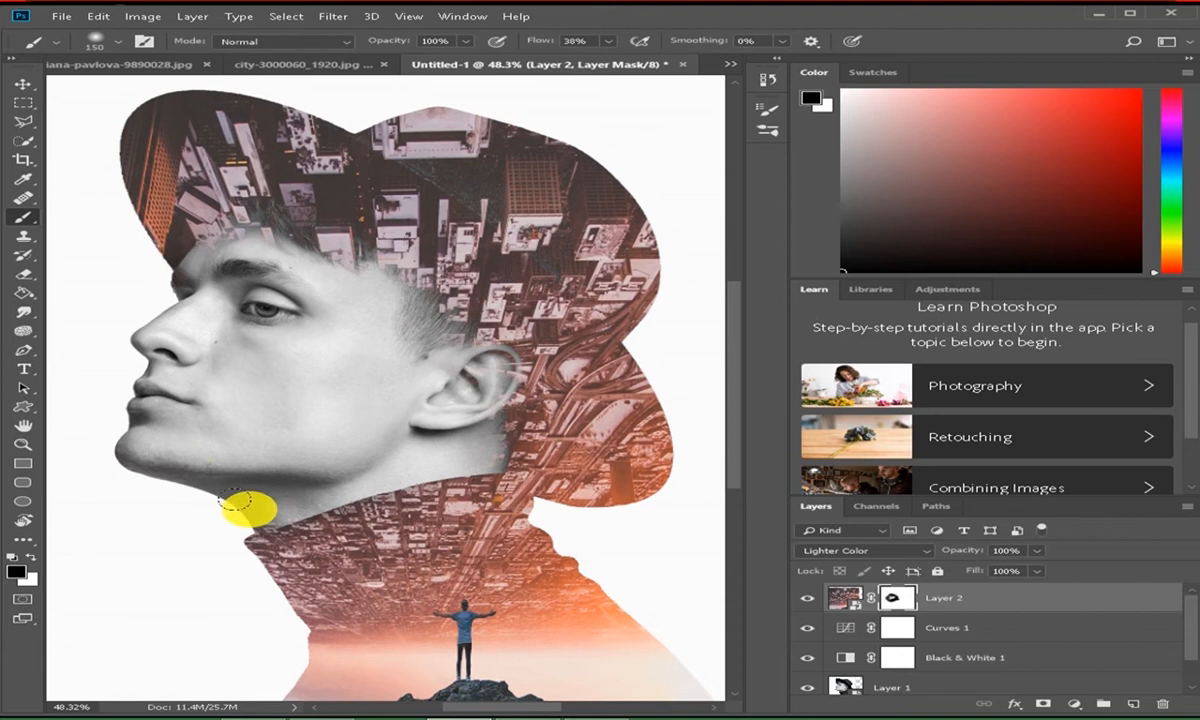
pyautogui.scroll(-2, 276, 496)
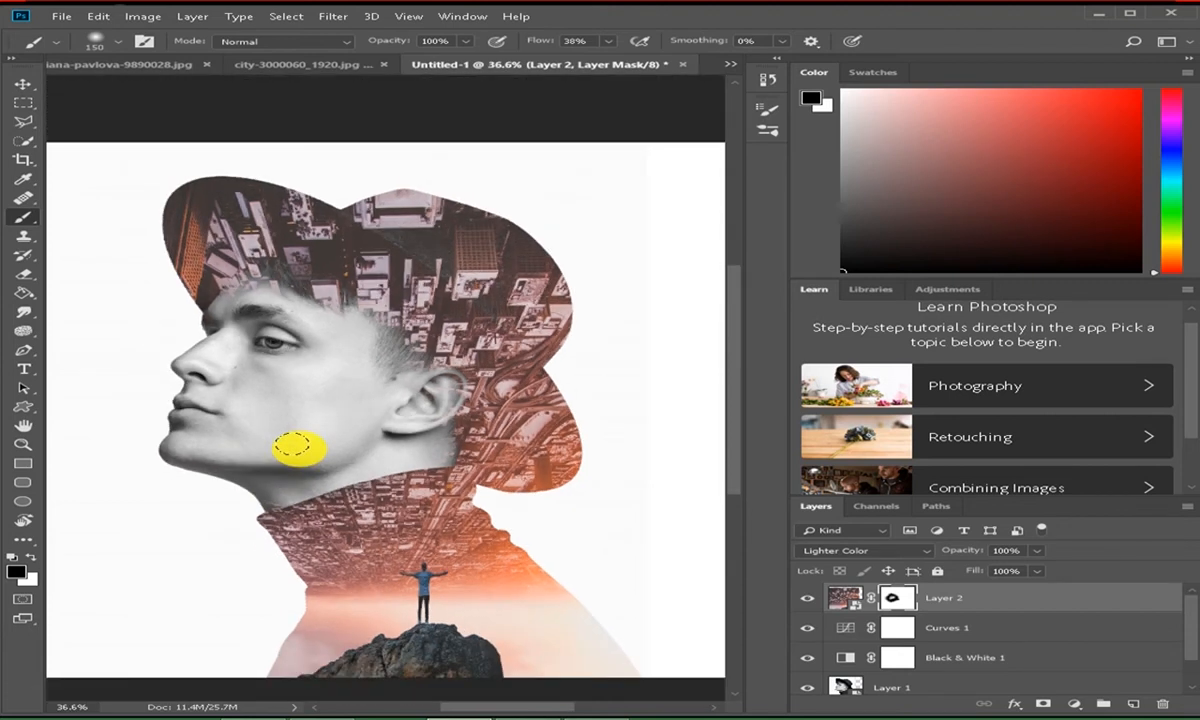
pyautogui.scroll(1, 298, 448)
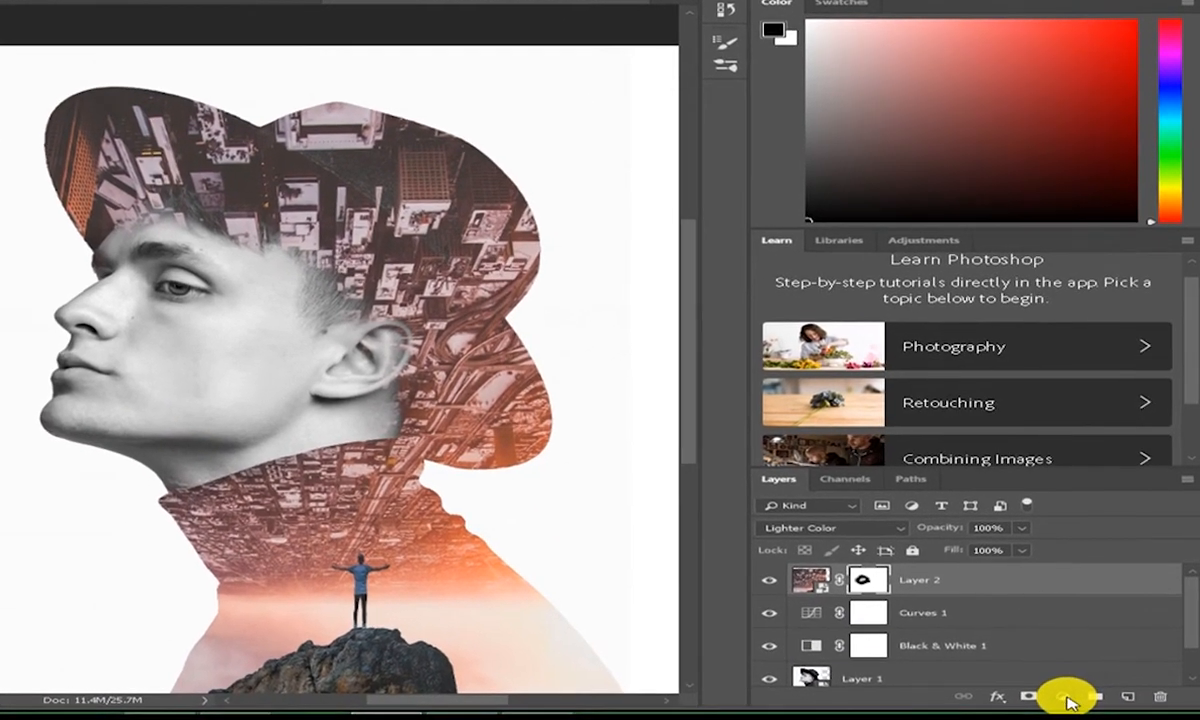
# - Add a Levels adjustment layer above the city layer with shadow input 79 and midtone input 3.42
pyautogui.click(1068, 700)
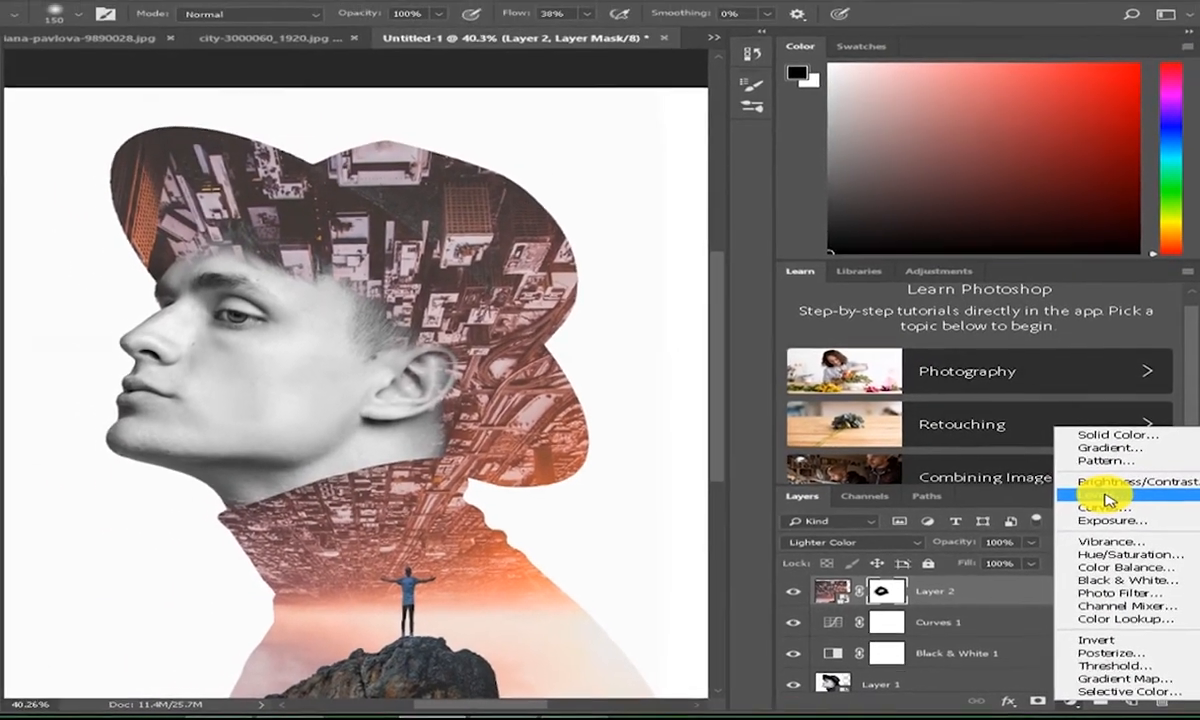
pyautogui.click(1105, 495)
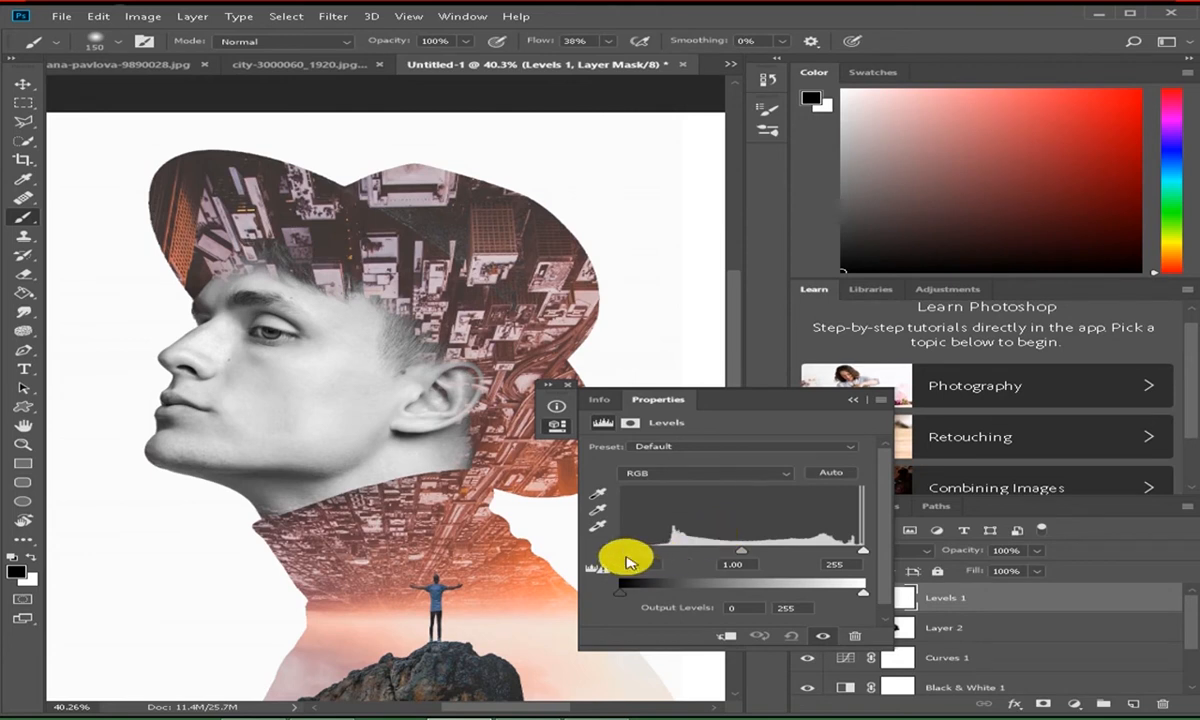
pyautogui.moveTo(618, 557); pyautogui.dragTo(672, 557)
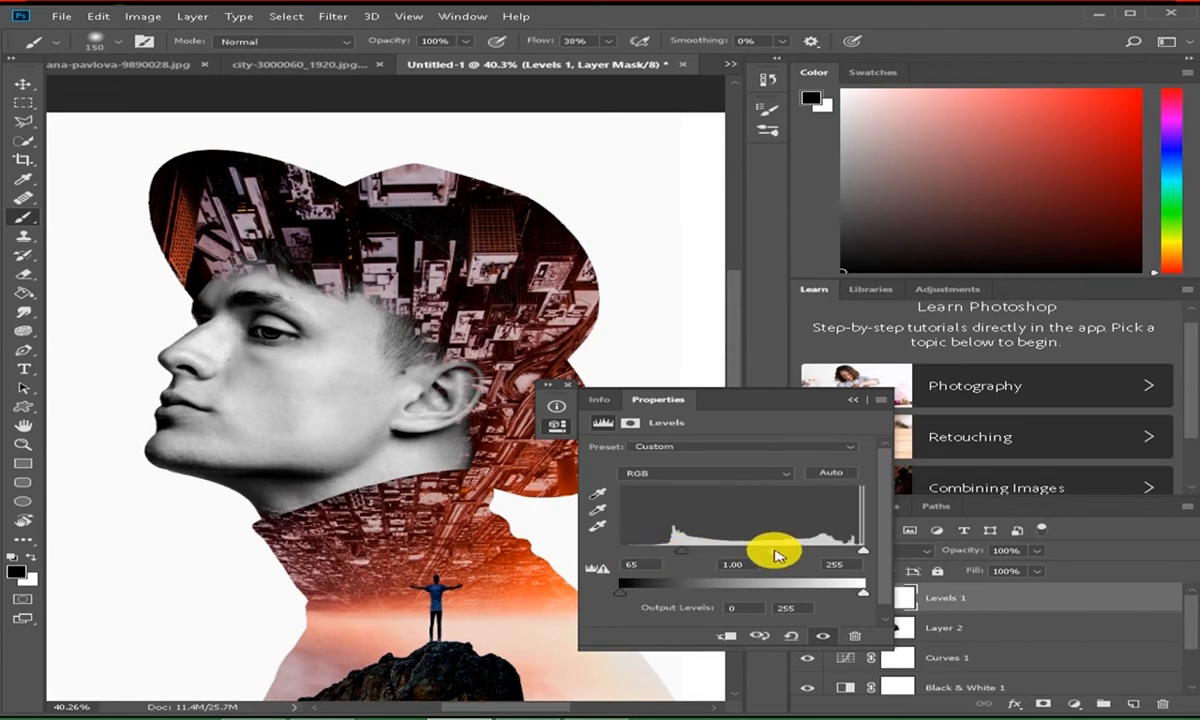
pyautogui.moveTo(683, 556); pyautogui.dragTo(698, 558)
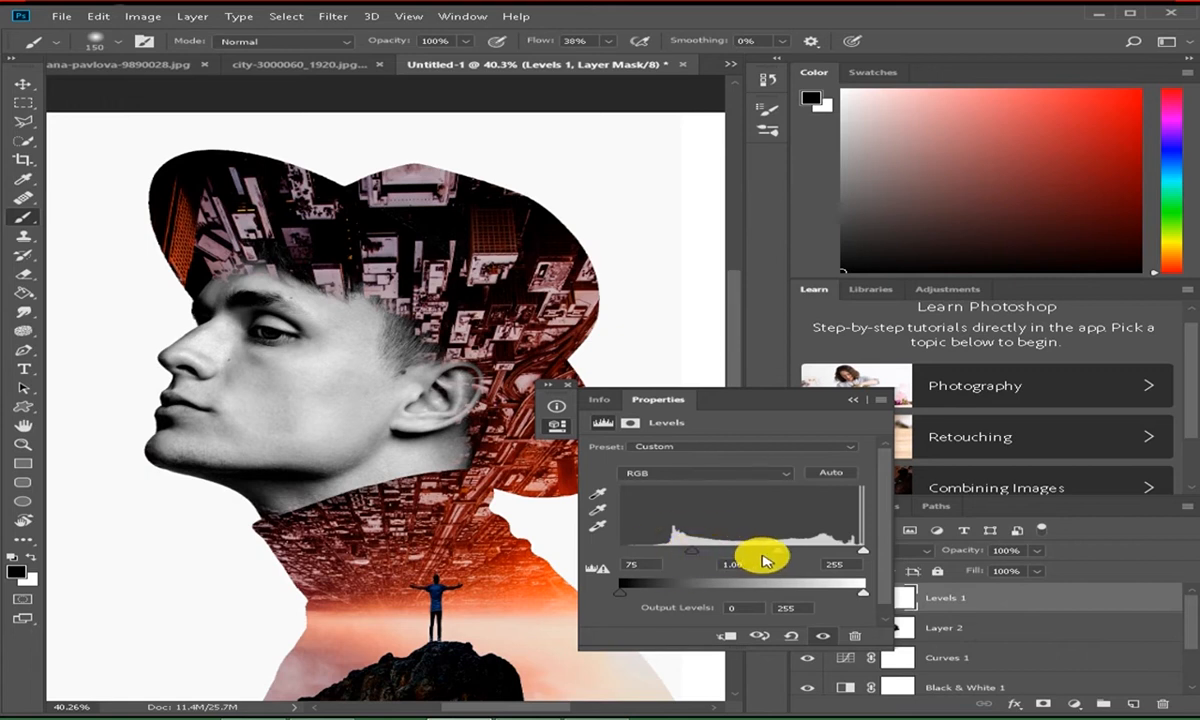
pyautogui.moveTo(779, 556); pyautogui.dragTo(742, 557)
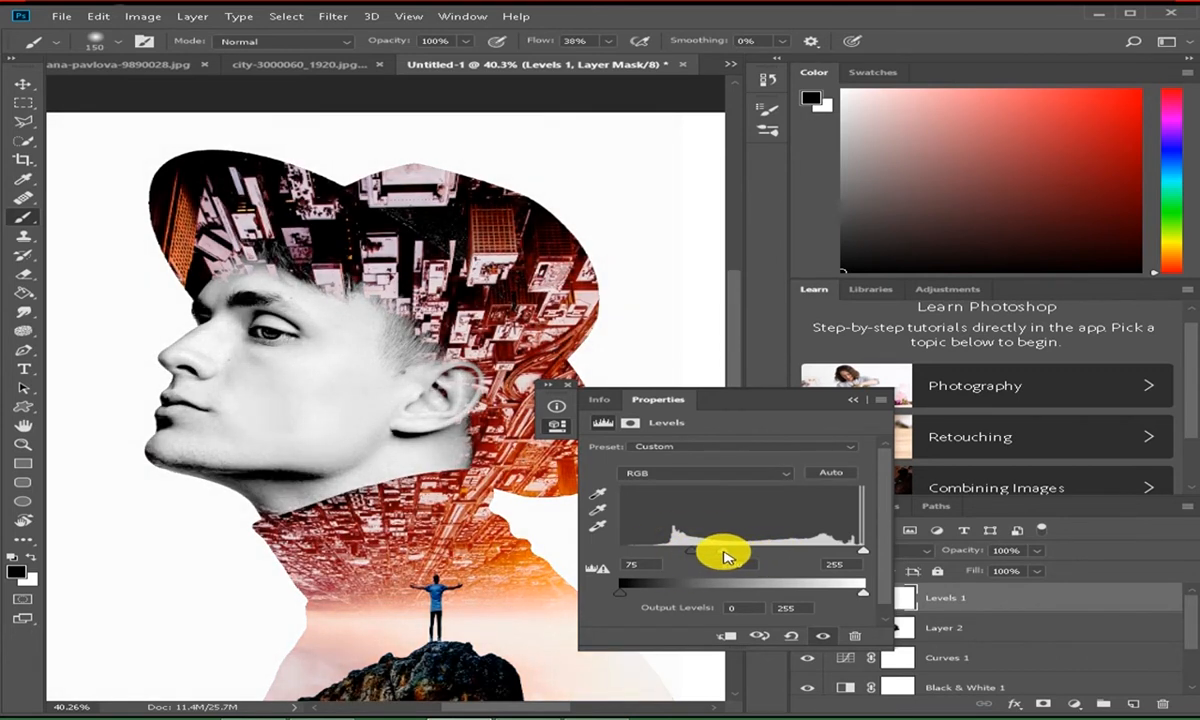
pyautogui.moveTo(720, 553); pyautogui.dragTo(738, 554)
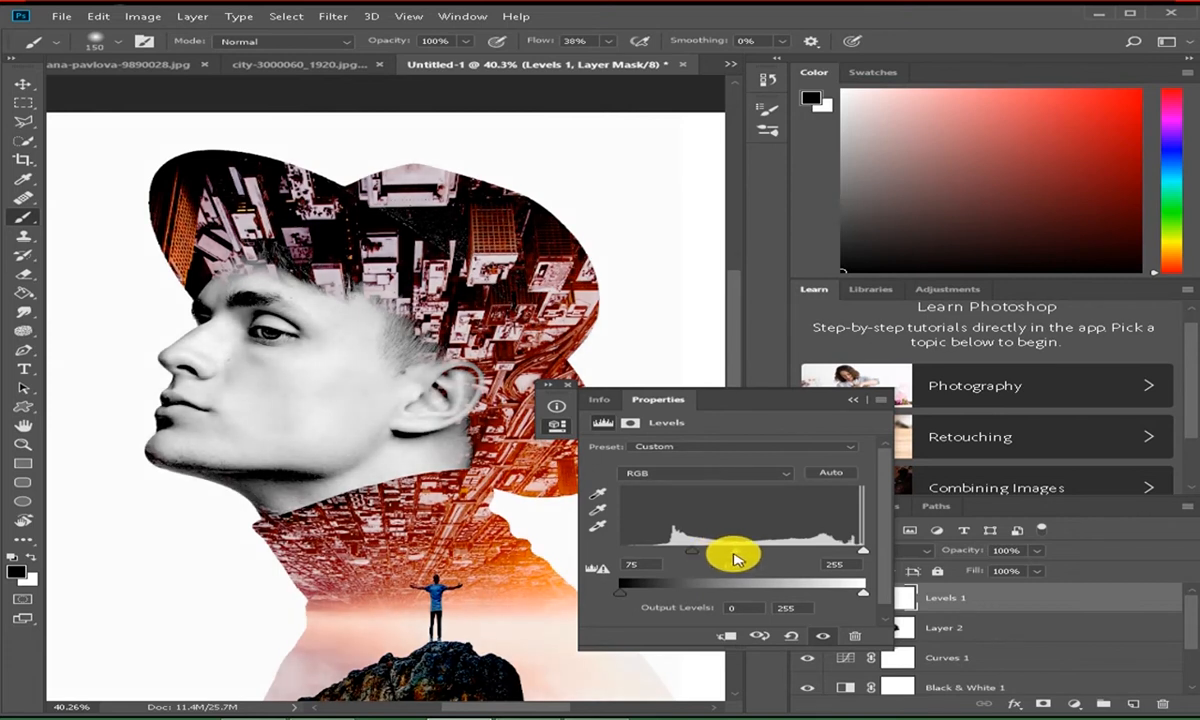
pyautogui.moveTo(686, 554)
pyautogui.mouseDown()
pyautogui.moveTo(733, 556)
pyautogui.moveTo(698, 550)
pyautogui.mouseUp()
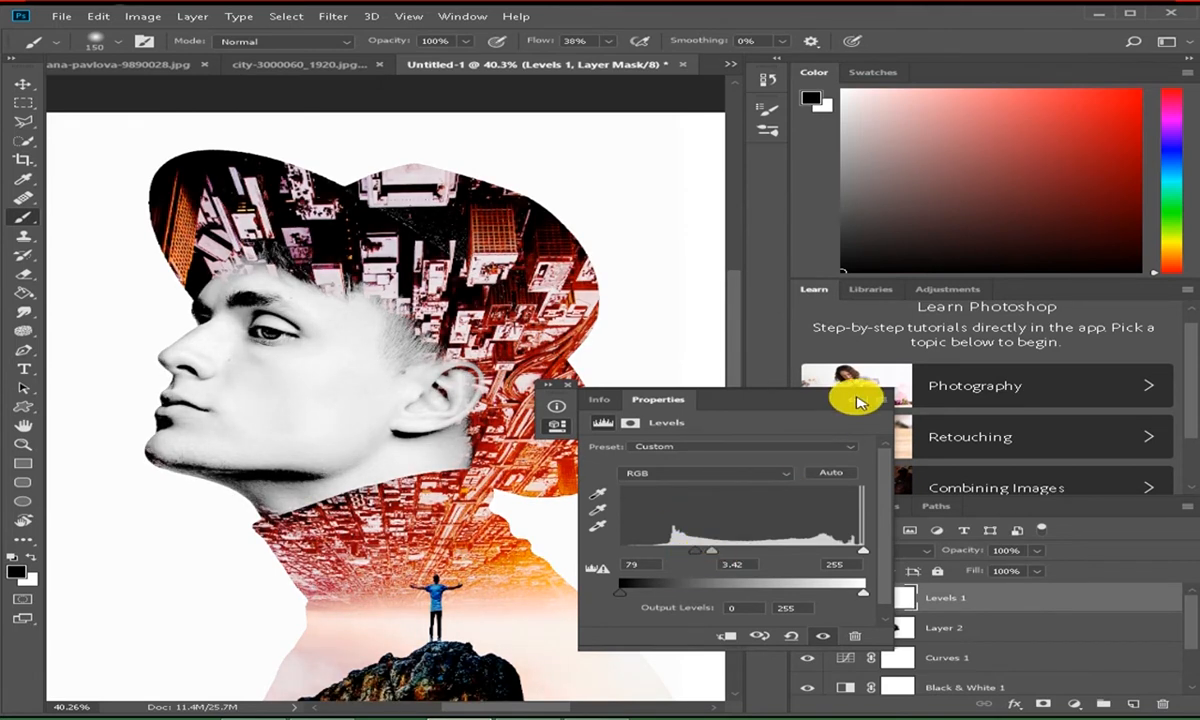
pyautogui.click(858, 400)
# - Reopen the Levels adjustment and set its shadow input to 89 and its midtone input to 2.32
pyautogui.scroll(-5, 465, 426)
pyautogui.scroll(2, 455, 428)
pyautogui.scroll(1, 458, 428)
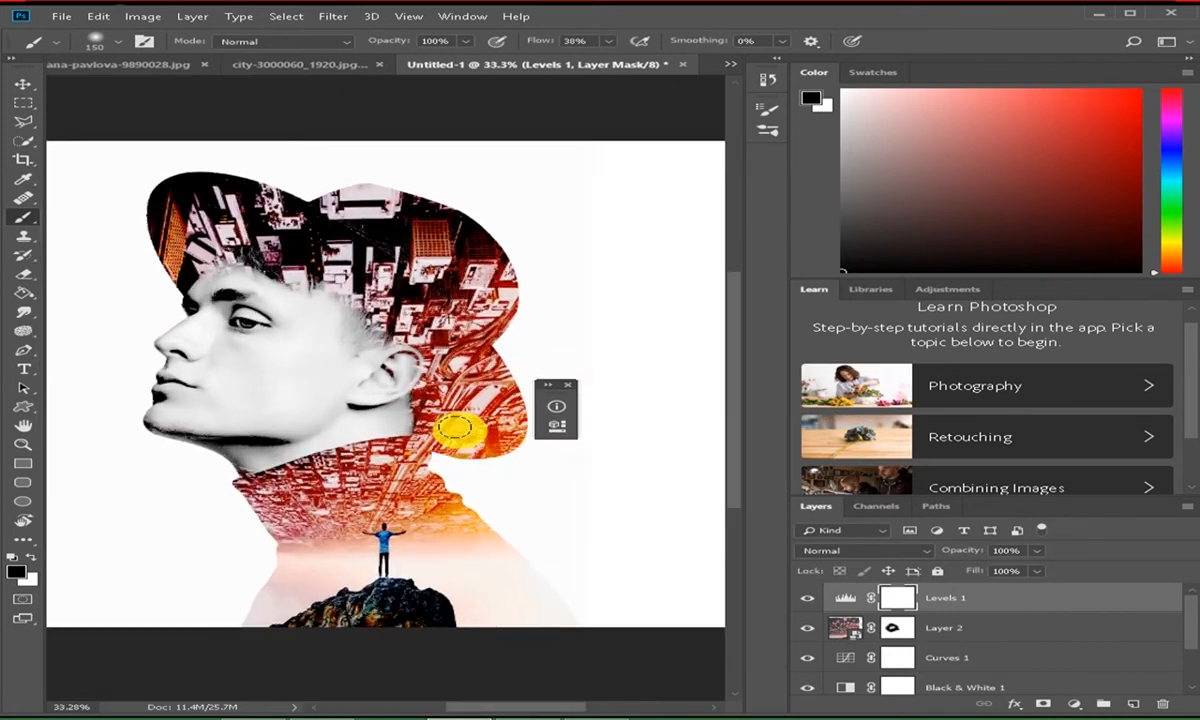
pyautogui.doubleClick(846, 598)
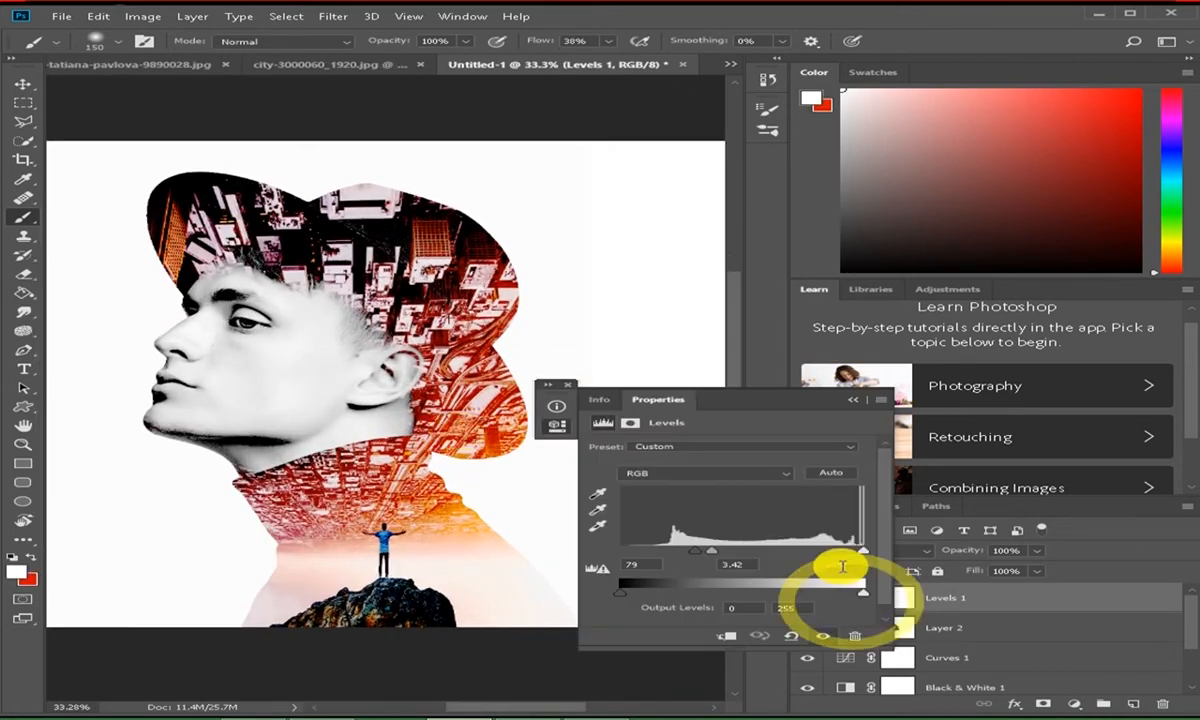
pyautogui.moveTo(714, 552)
pyautogui.mouseDown()
pyautogui.moveTo(733, 560)
pyautogui.moveTo(705, 555)
pyautogui.mouseUp()
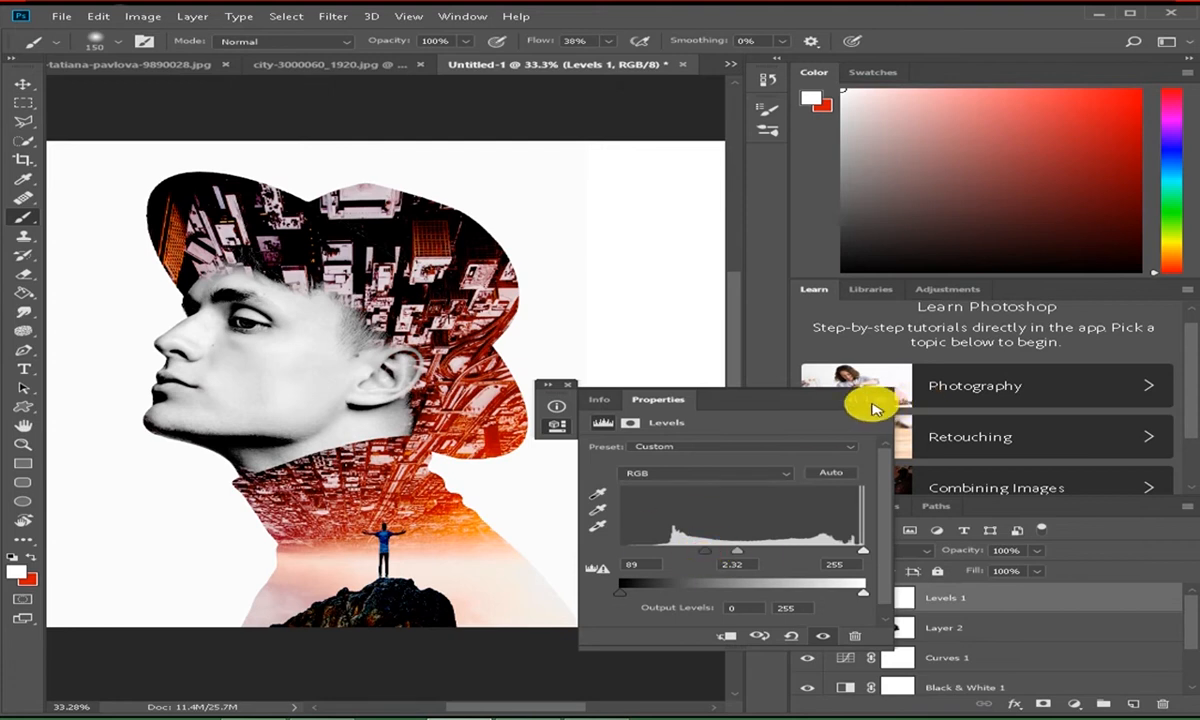
pyautogui.click(854, 402)
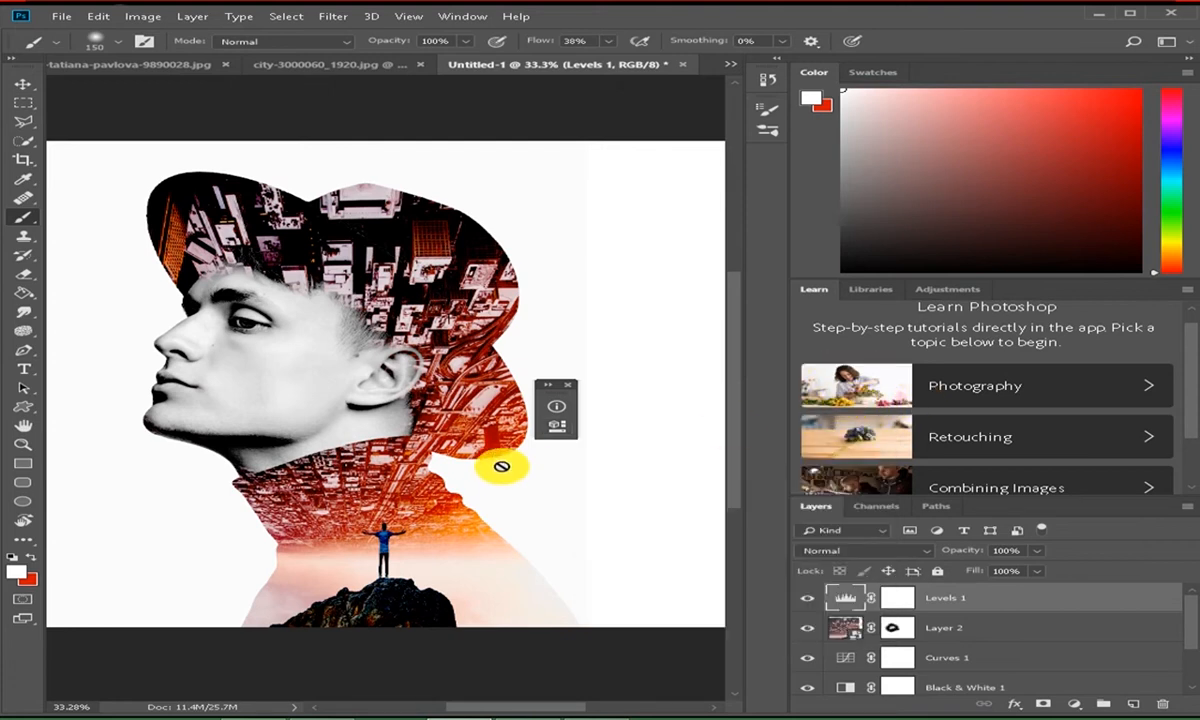
# - Select all the layers from Levels 1 down to the Background and merge them into a single layer
pyautogui.click(568, 386)
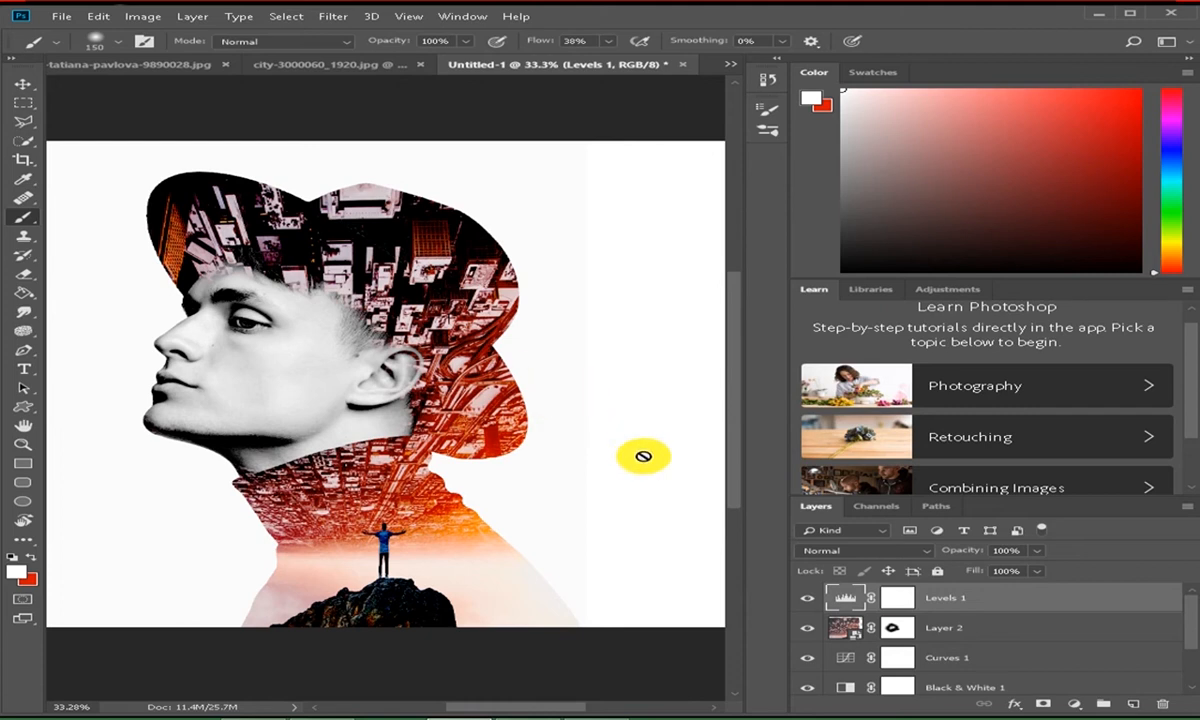
pyautogui.scroll(-2, 935, 675)
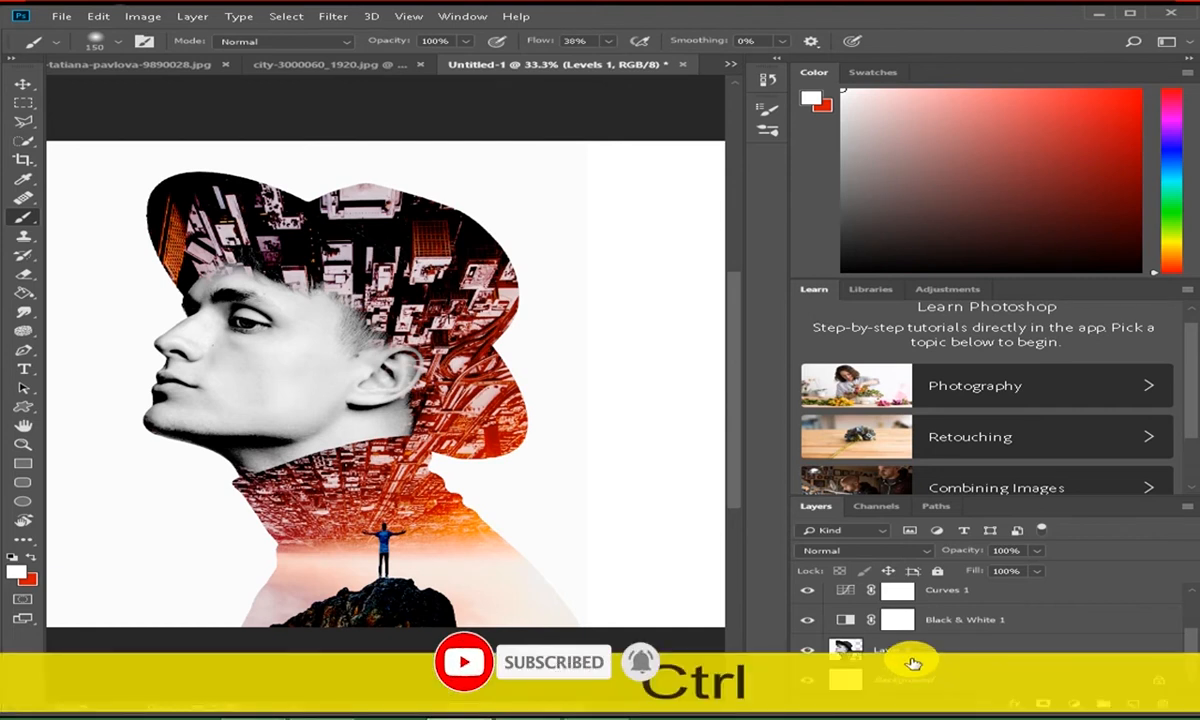
pyautogui.keyDown('ctrl'); pyautogui.click(912, 679); pyautogui.keyUp('ctrl')
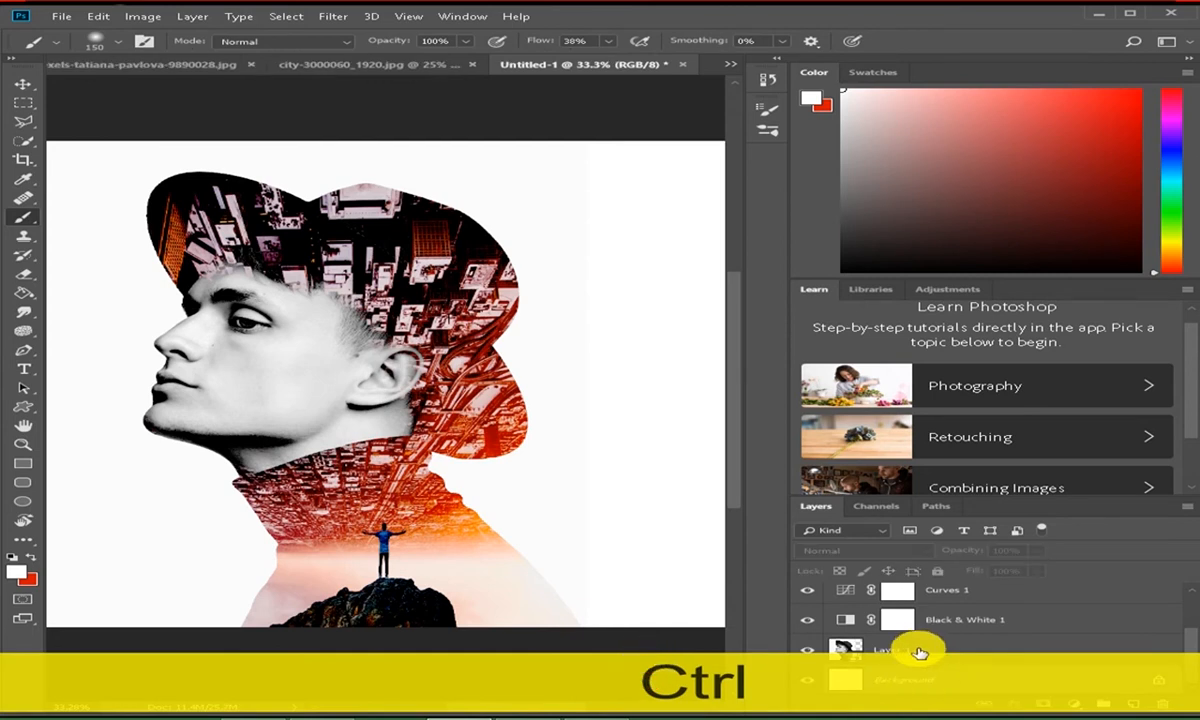
pyautogui.keyDown('ctrl'); pyautogui.click(903, 682); pyautogui.keyUp('ctrl')
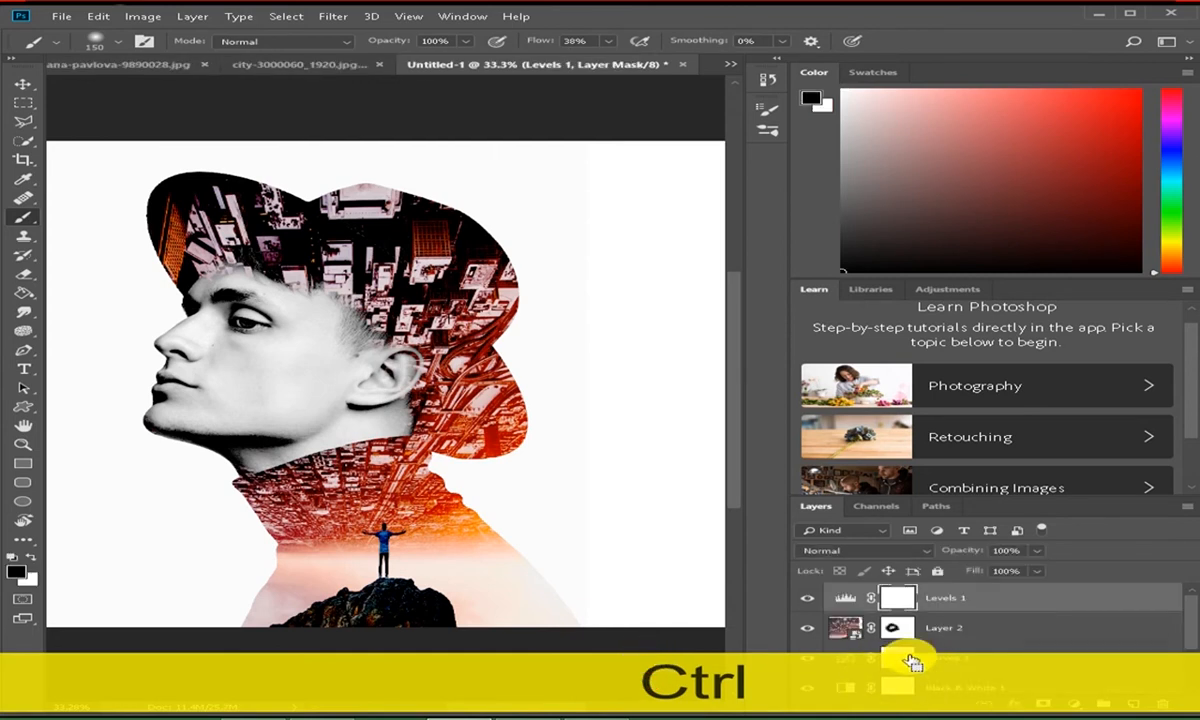
pyautogui.keyDown('ctrl'); pyautogui.click(904, 630); pyautogui.keyUp('ctrl')
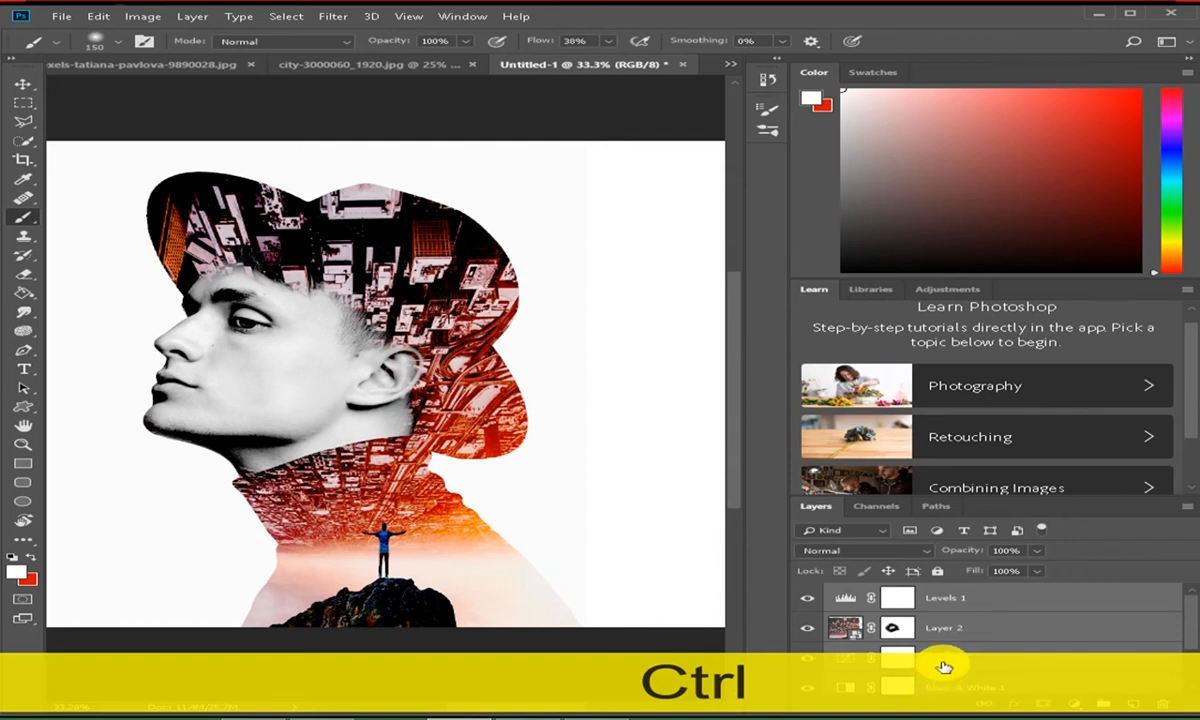
pyautogui.scroll(-2, 933, 668)
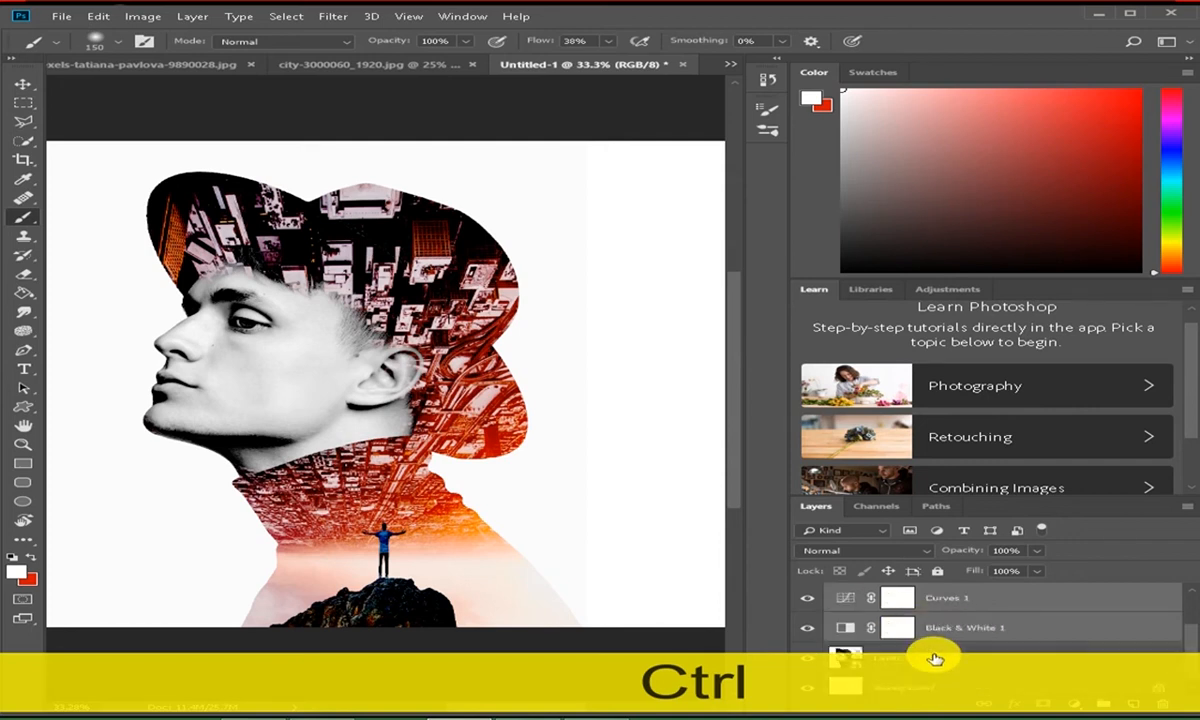
pyautogui.scroll(-1, 935, 659)
pyautogui.keyDown('ctrl'); pyautogui.click(935, 658); pyautogui.keyUp('ctrl')
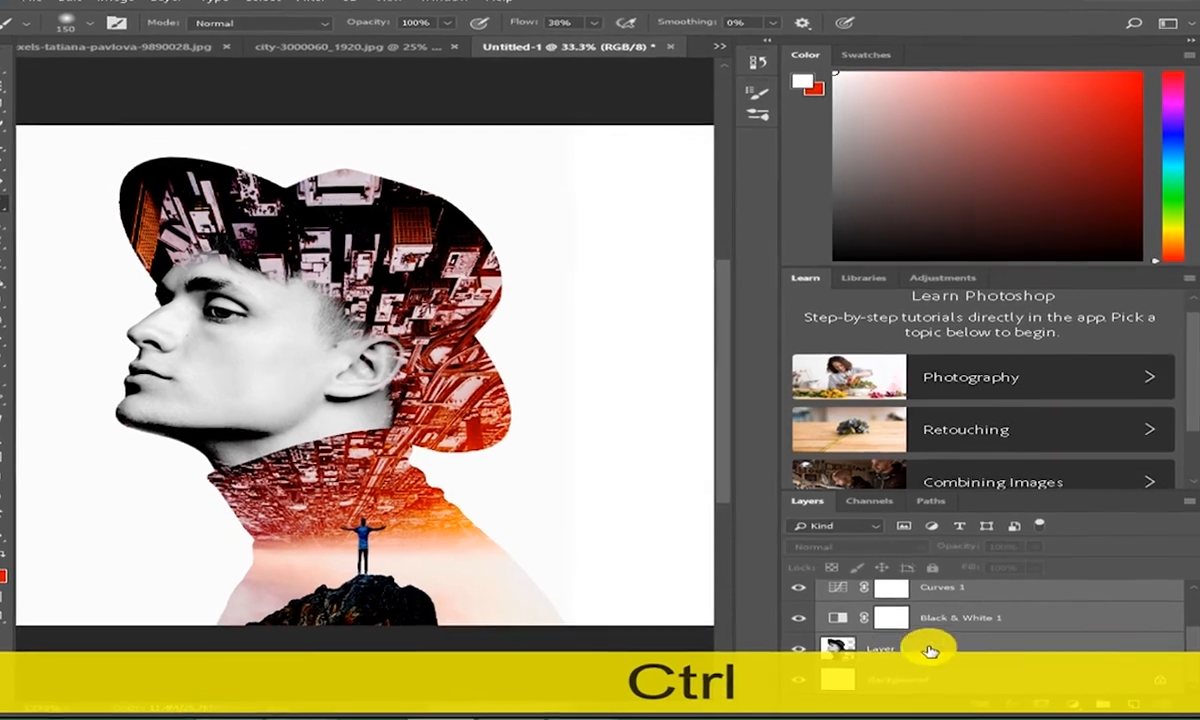
pyautogui.rightClick(930, 618)
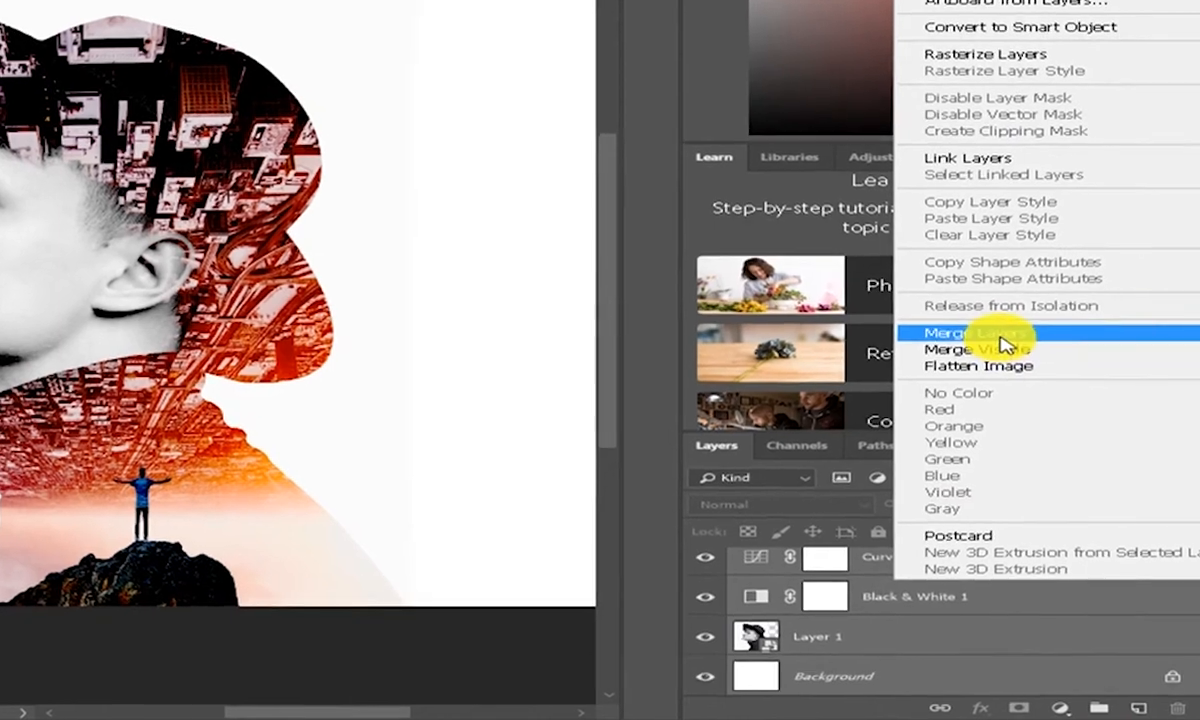
pyautogui.click(1005, 351)
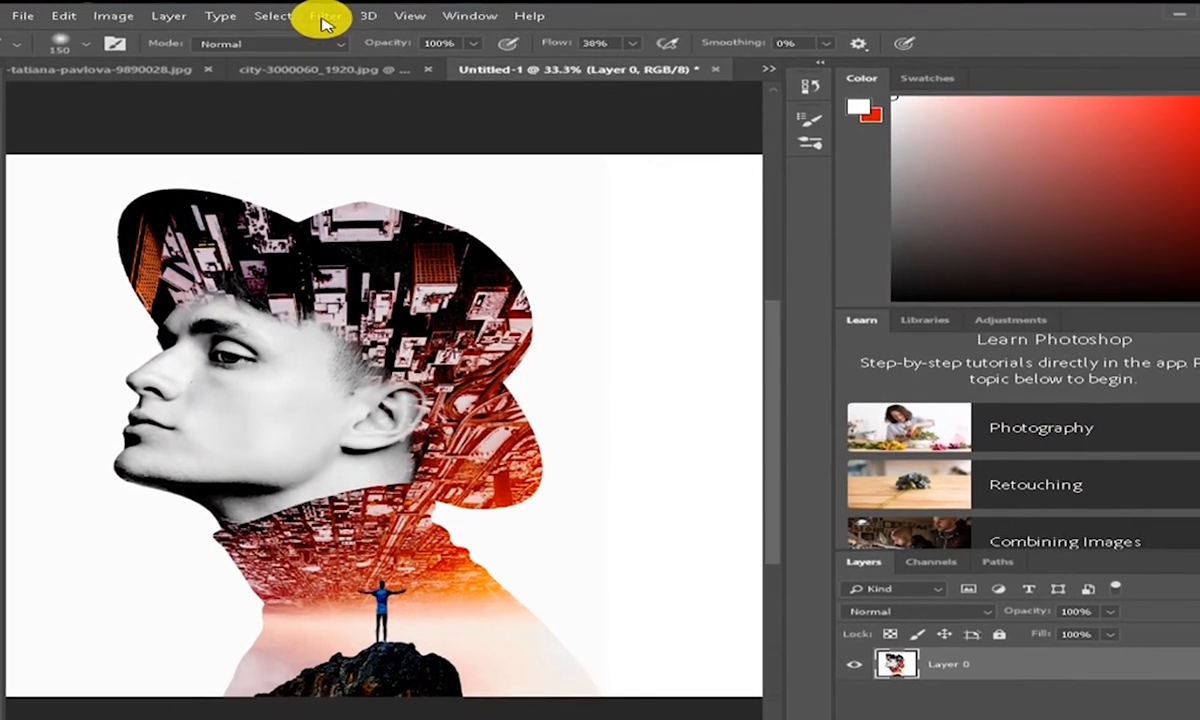
# - Apply the Camera Raw filter to the merged layer with the Split Toning shadow saturation set to 27
pyautogui.click(333, 16)
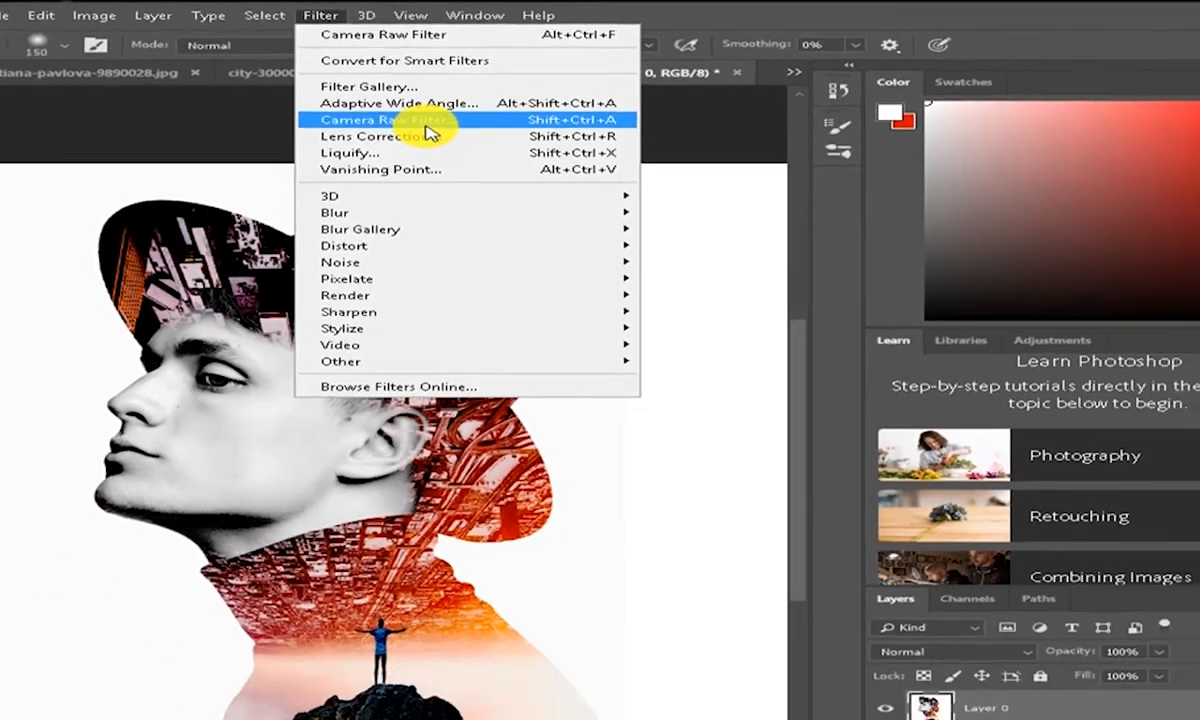
pyautogui.click(428, 131)
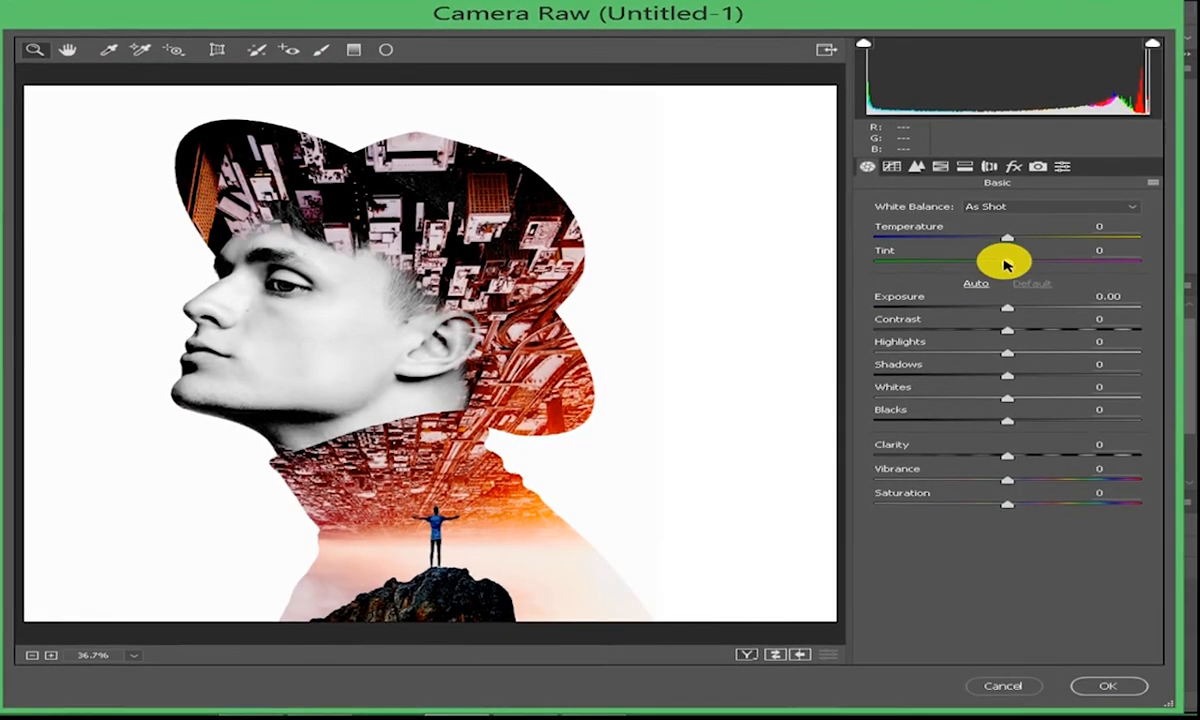
pyautogui.click(1012, 165)
pyautogui.click(985, 163)
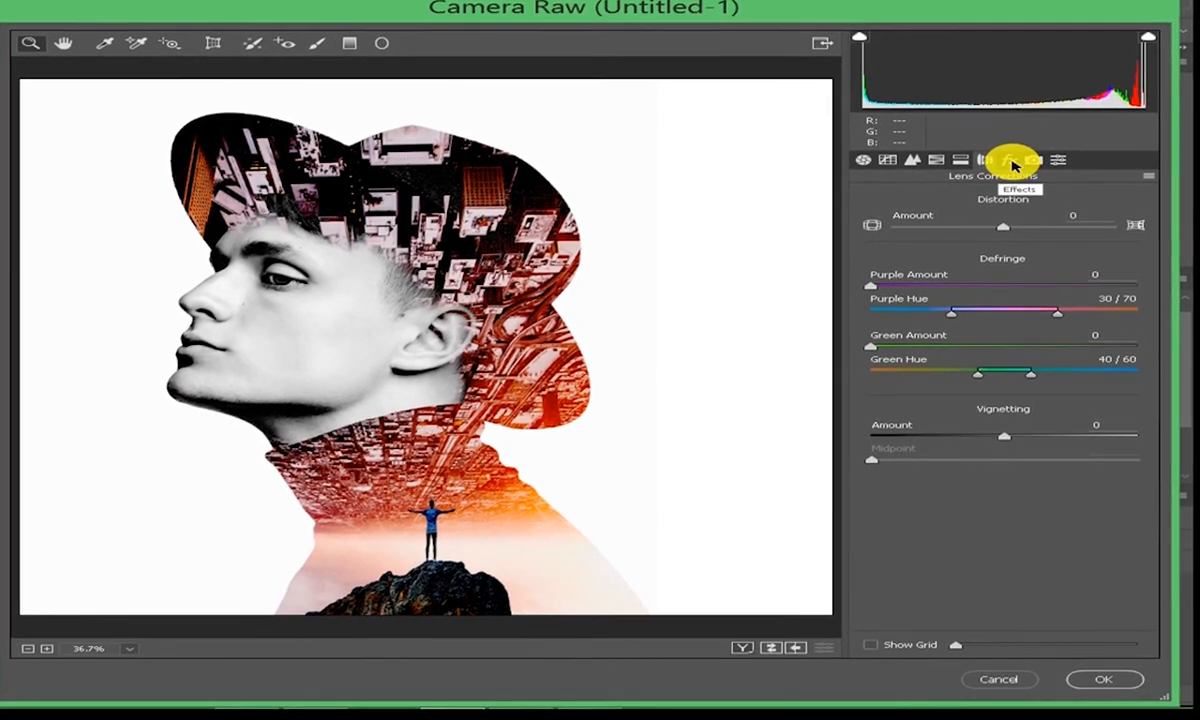
pyautogui.click(958, 163)
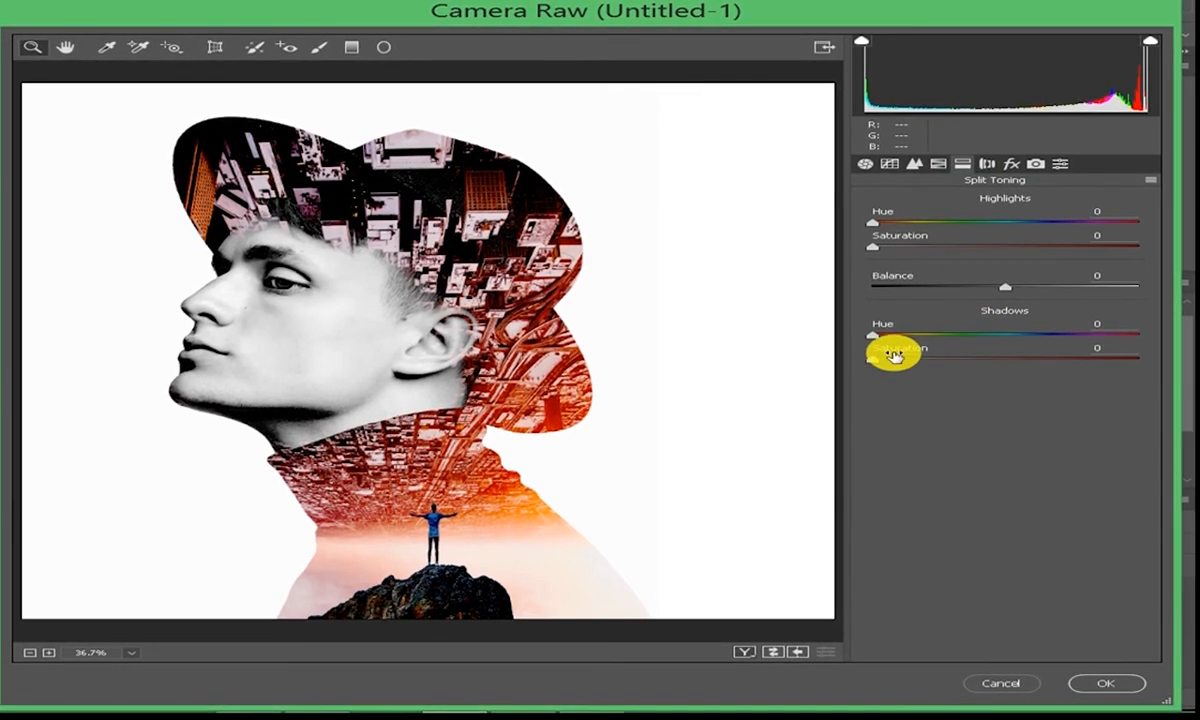
pyautogui.moveTo(875, 366); pyautogui.dragTo(909, 373)
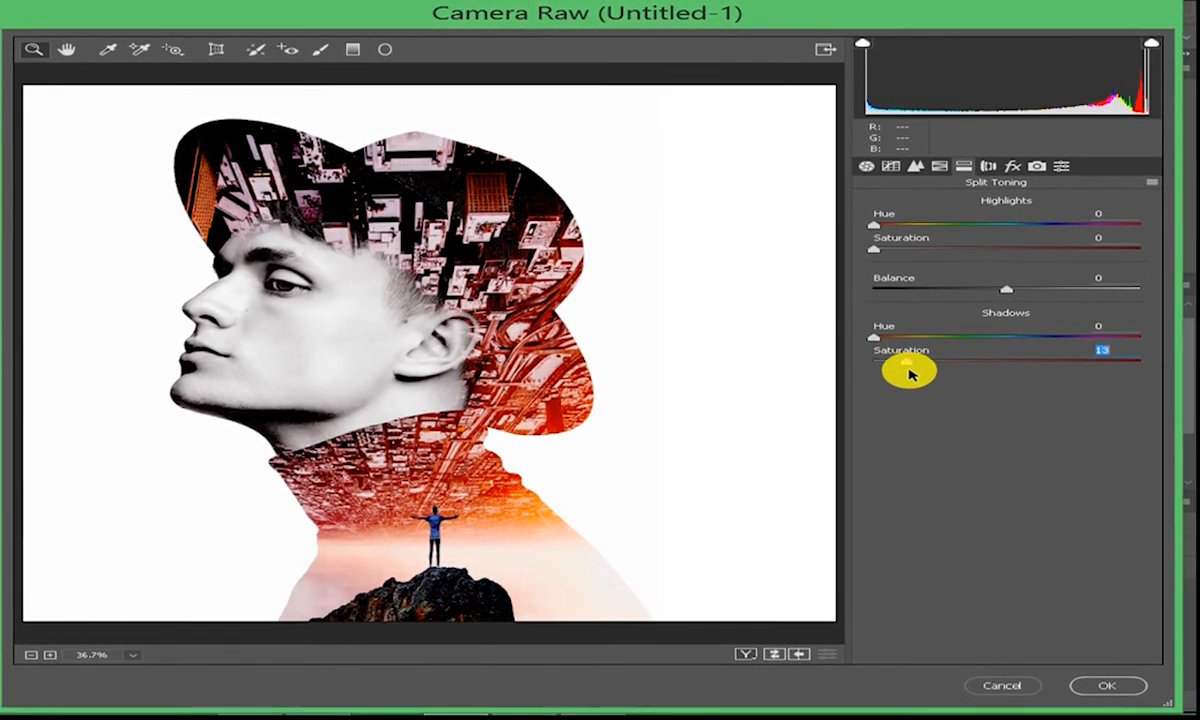
pyautogui.moveTo(940, 376); pyautogui.dragTo(947, 376)
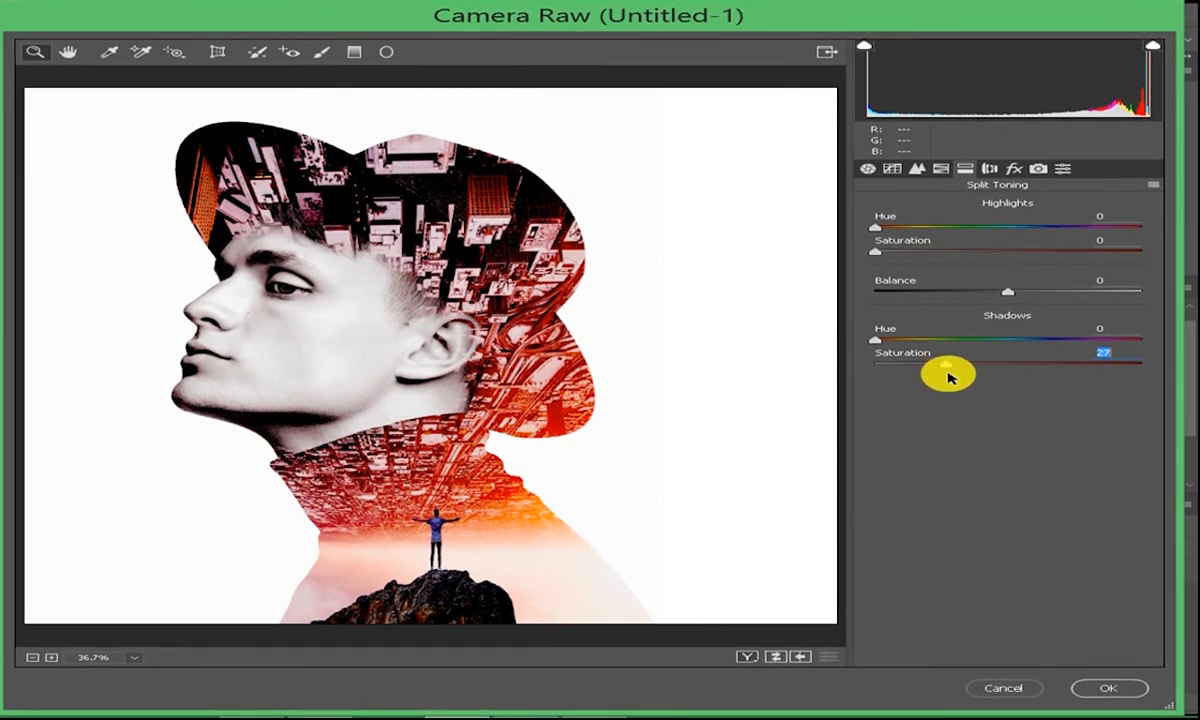
pyautogui.click(1106, 689)
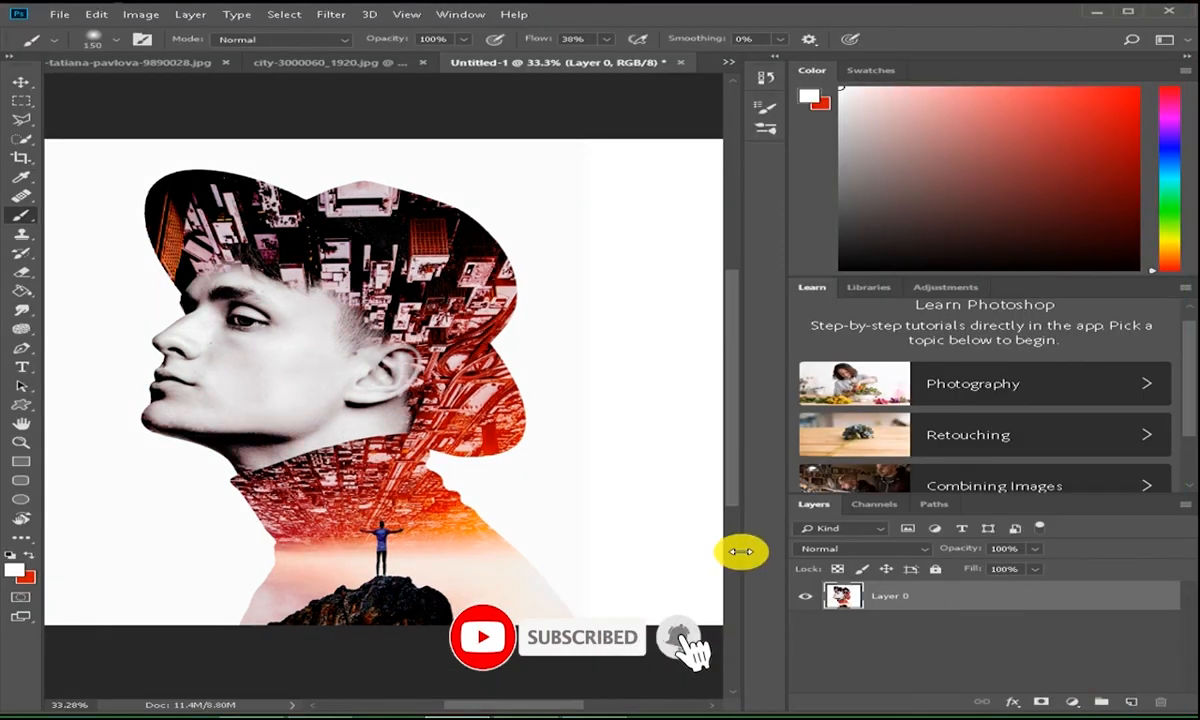